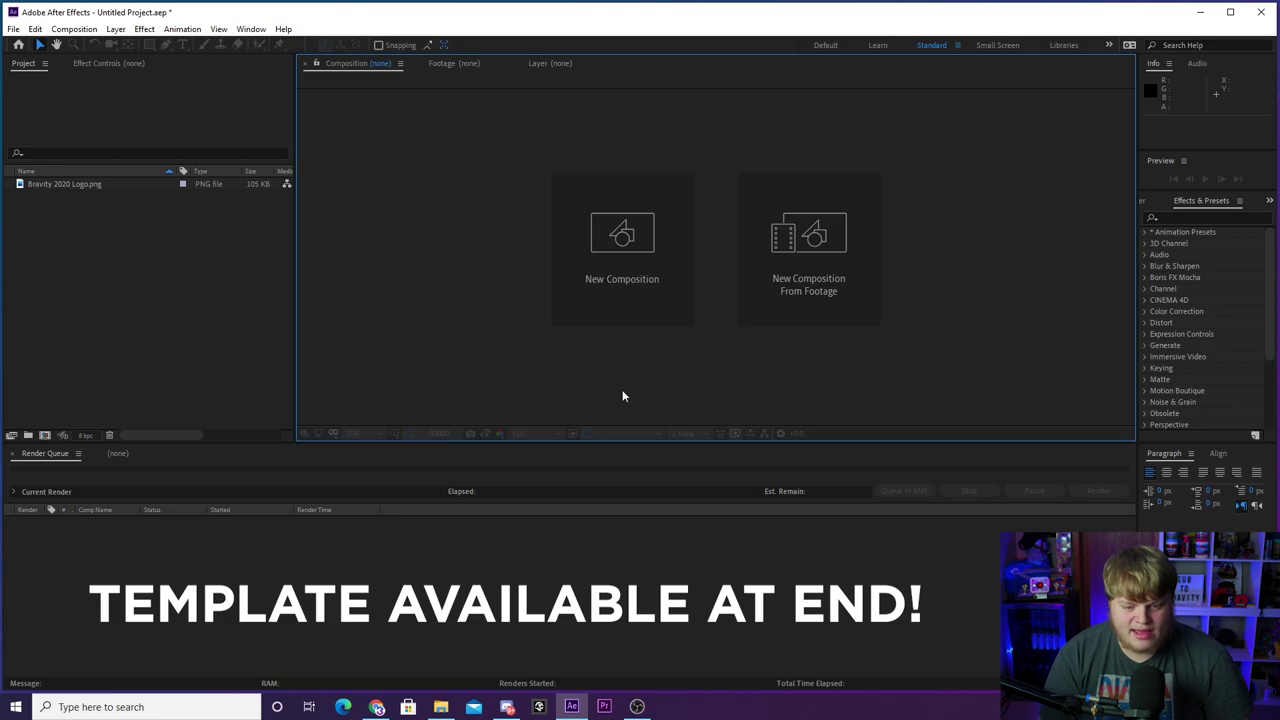
pyautogui.click(102, 186)
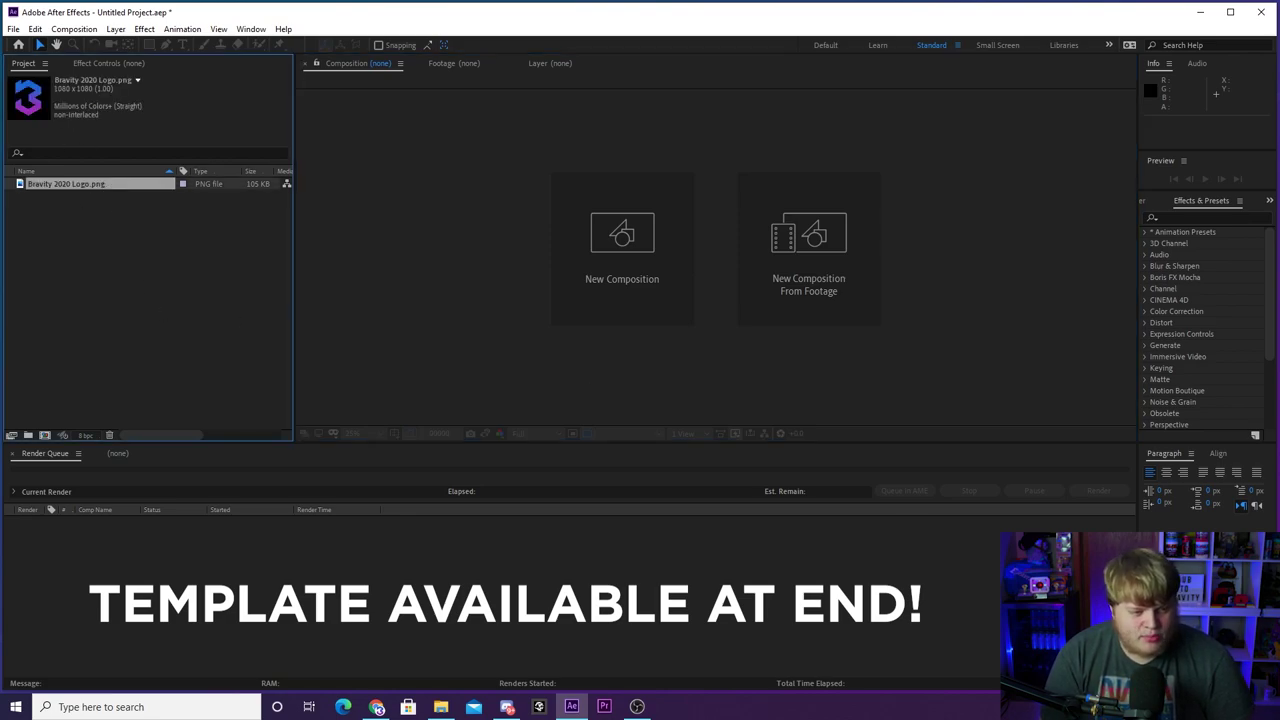
pyautogui.click(86, 250)
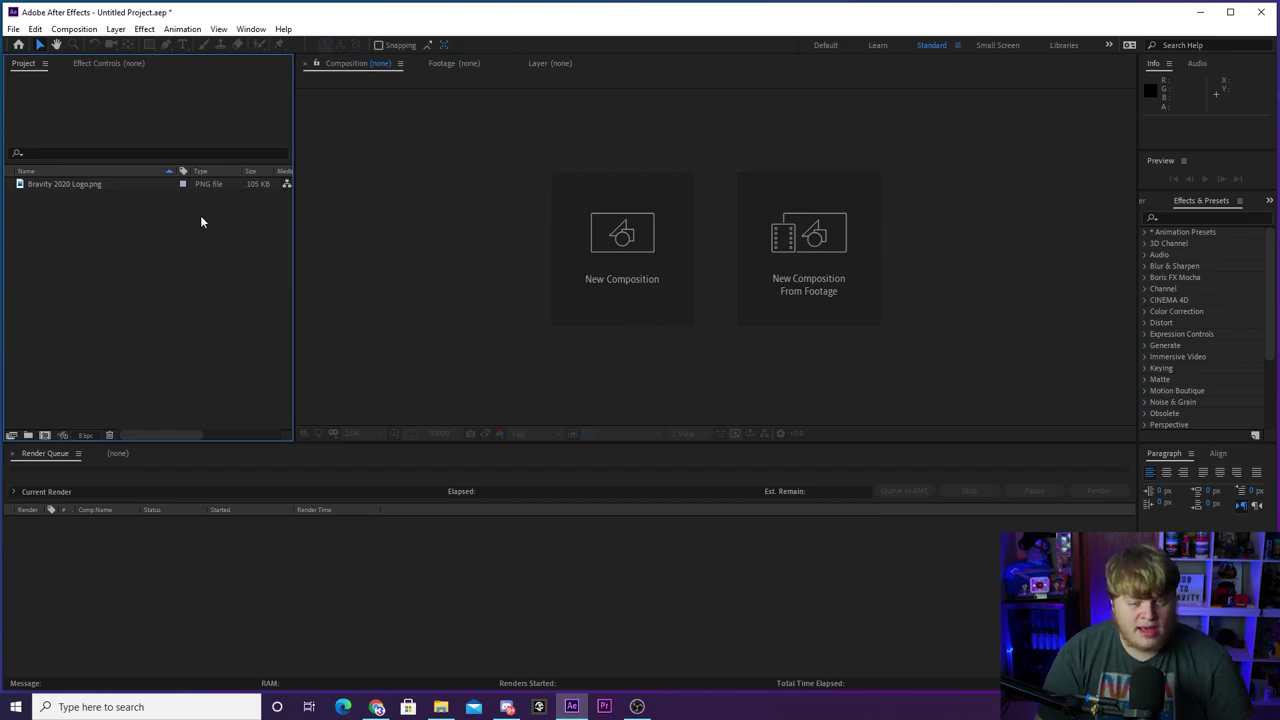
pyautogui.click(409, 280)
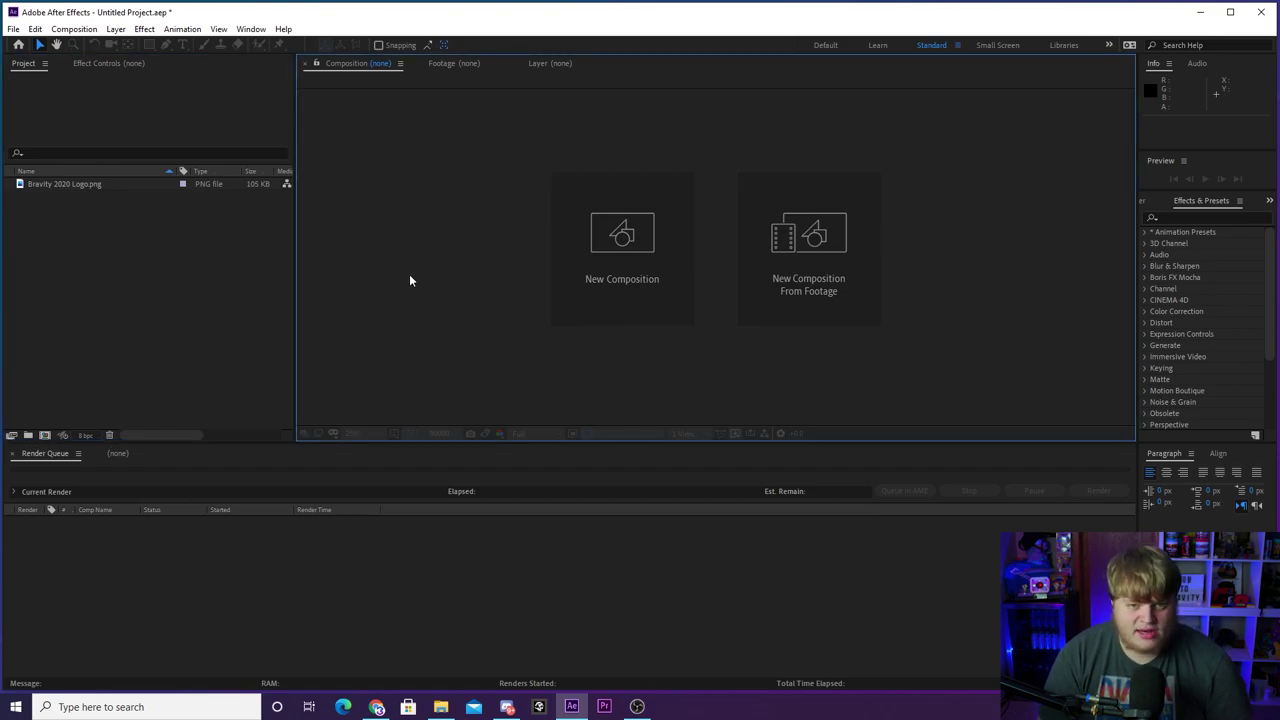
pyautogui.click(229, 268)
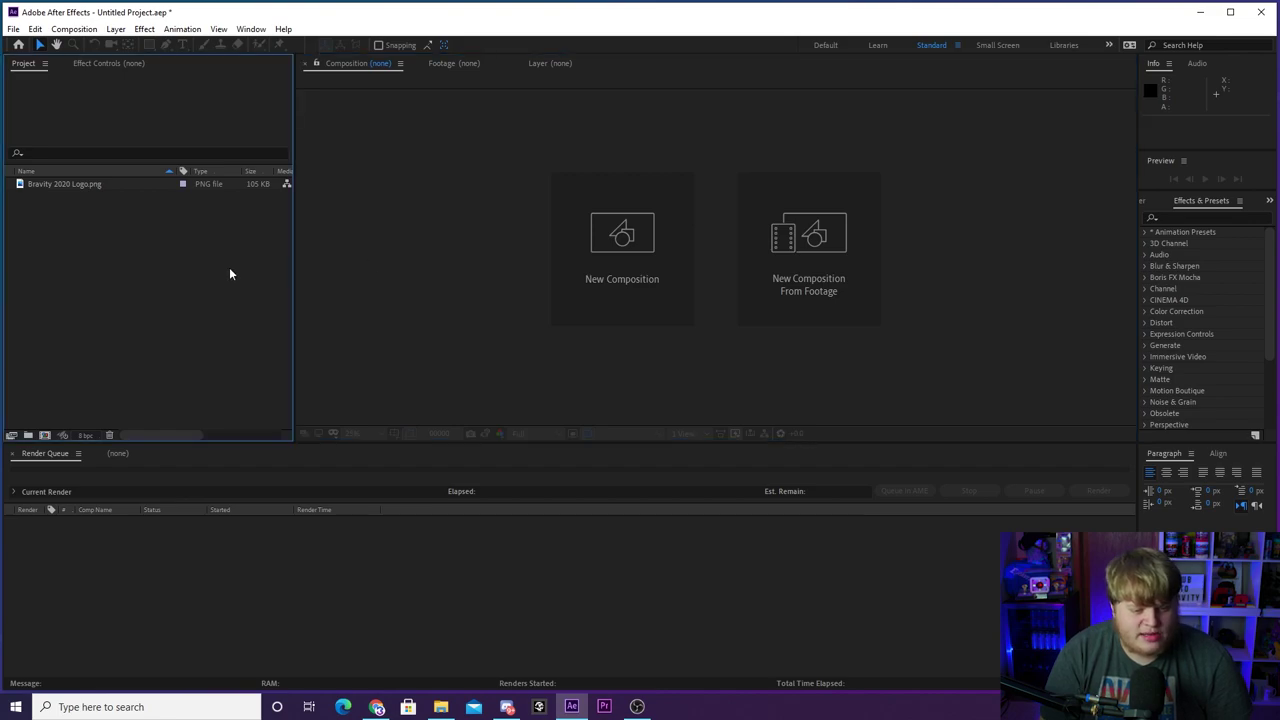
# - Create a new composition named Gif with a width of 1920 px and a height of 1080 px
pyautogui.click(604, 238)
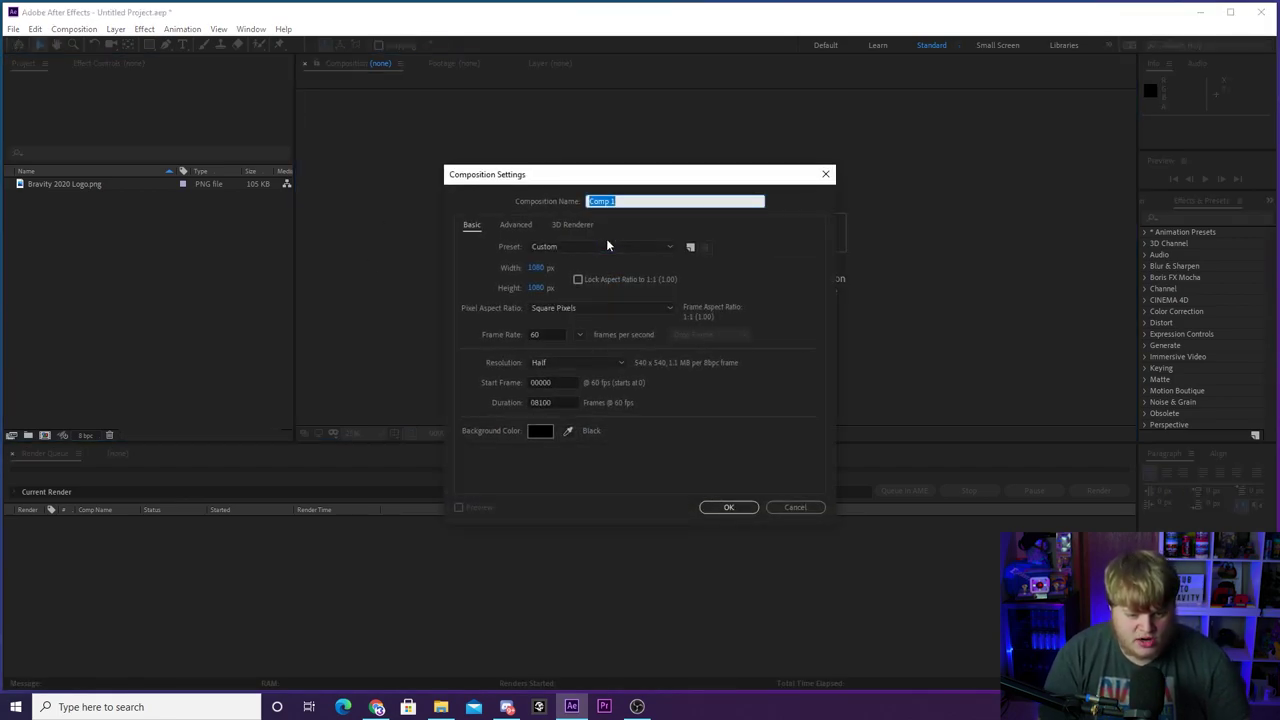
pyautogui.click(536, 268)
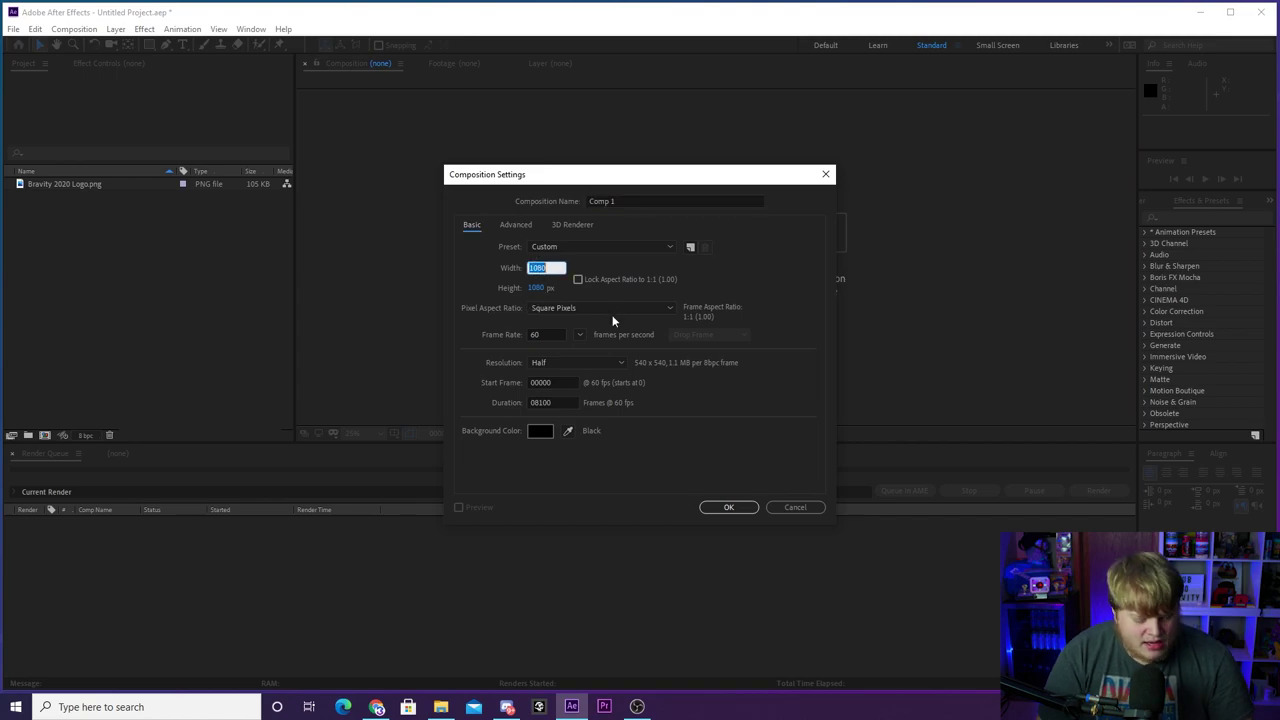
pyautogui.write('1920')
pyautogui.click(491, 289)
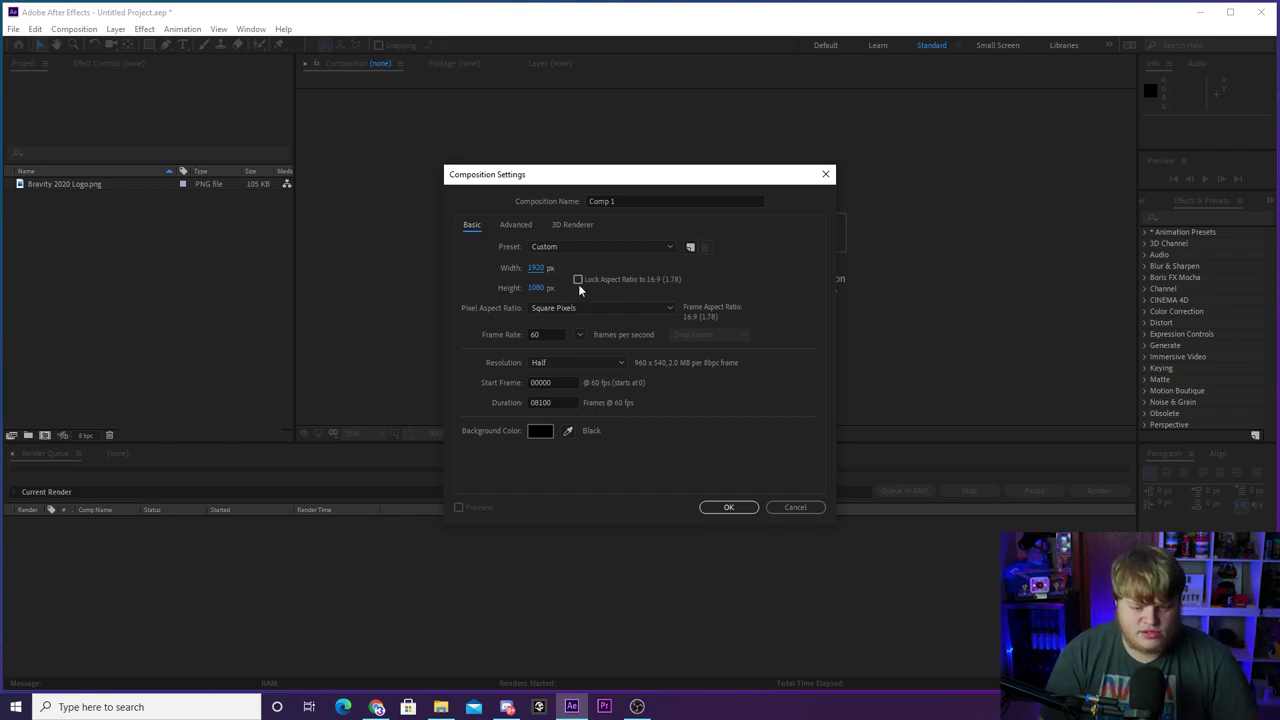
pyautogui.click(648, 203)
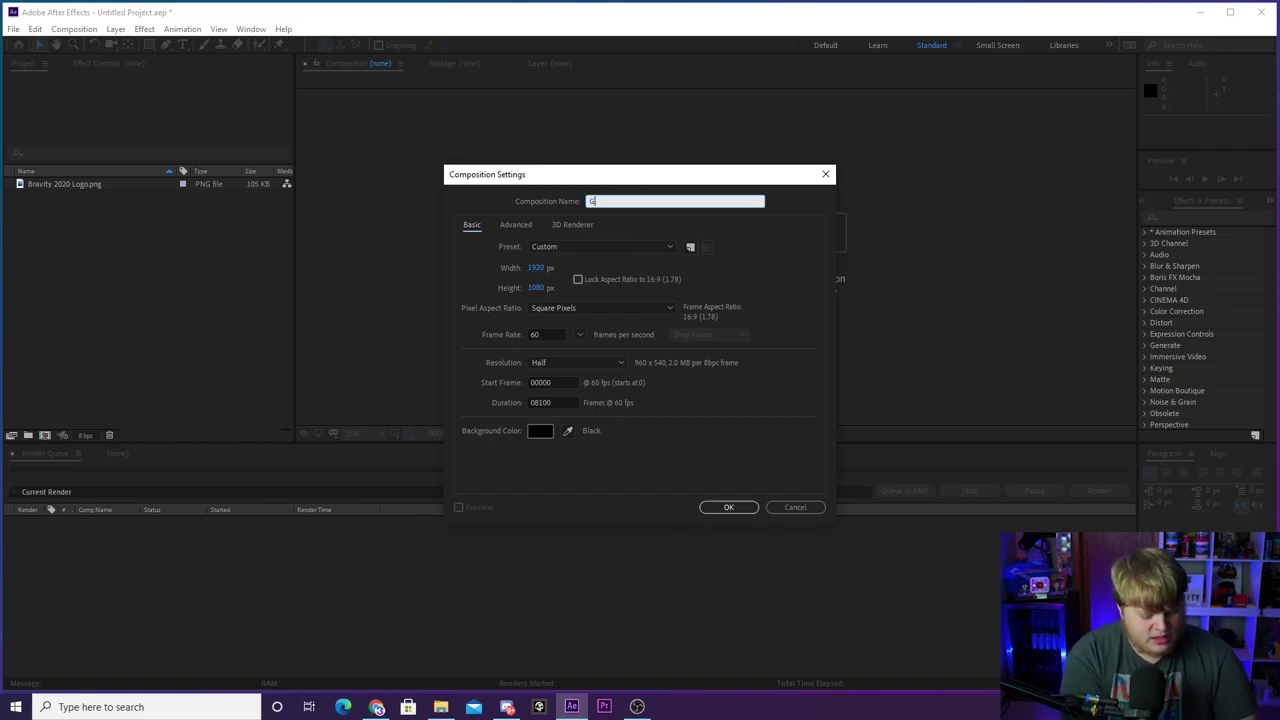
pyautogui.write('Gif')
pyautogui.click(736, 506)
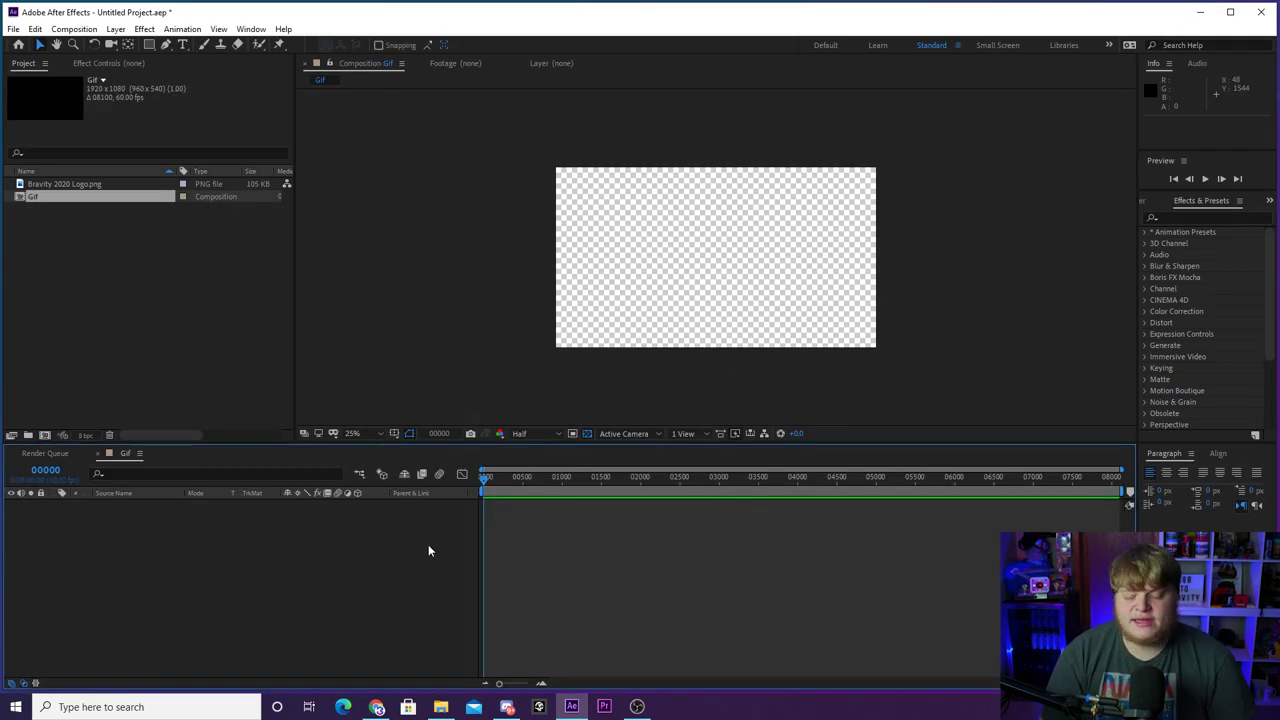
# - Add a composition-sized solid layer named BG in a dark navy blue (RGB 8, 32, 57)
pyautogui.click(116, 29)
pyautogui.moveTo(145, 50)
pyautogui.click(378, 61)
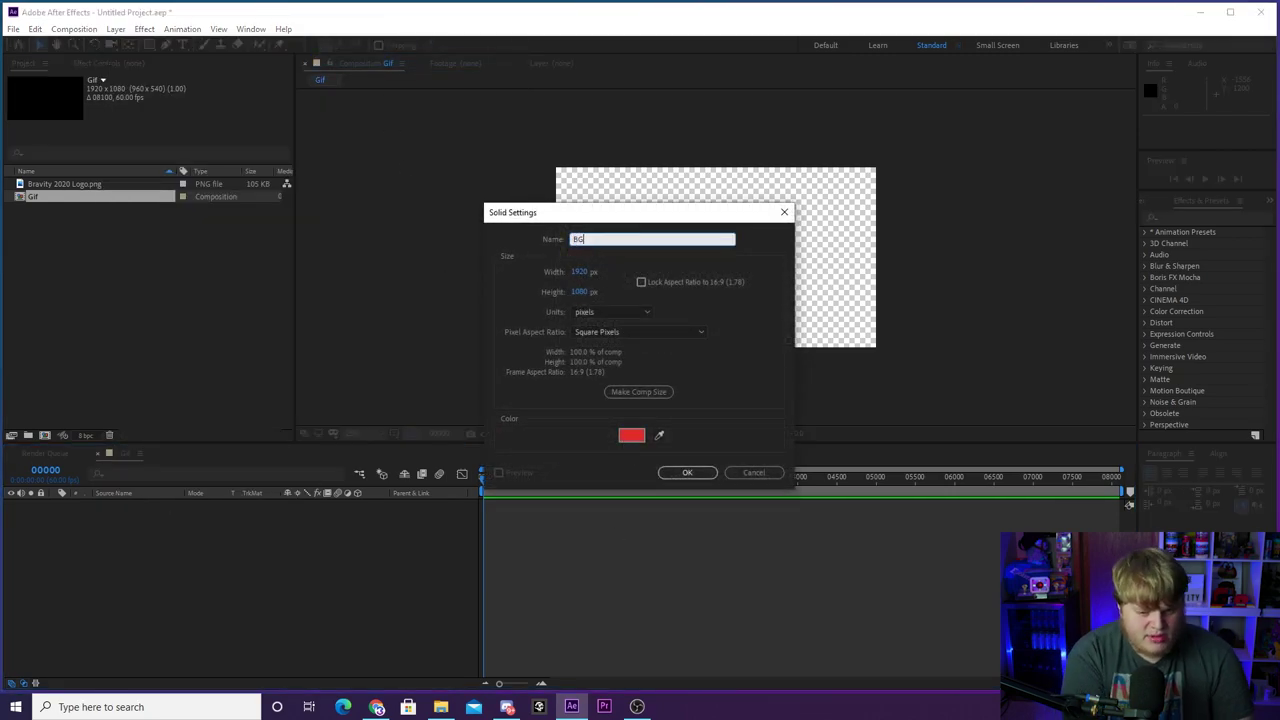
pyautogui.click(630, 436)
pyautogui.moveTo(775, 485); pyautogui.dragTo(778, 461)
pyautogui.click(731, 512)
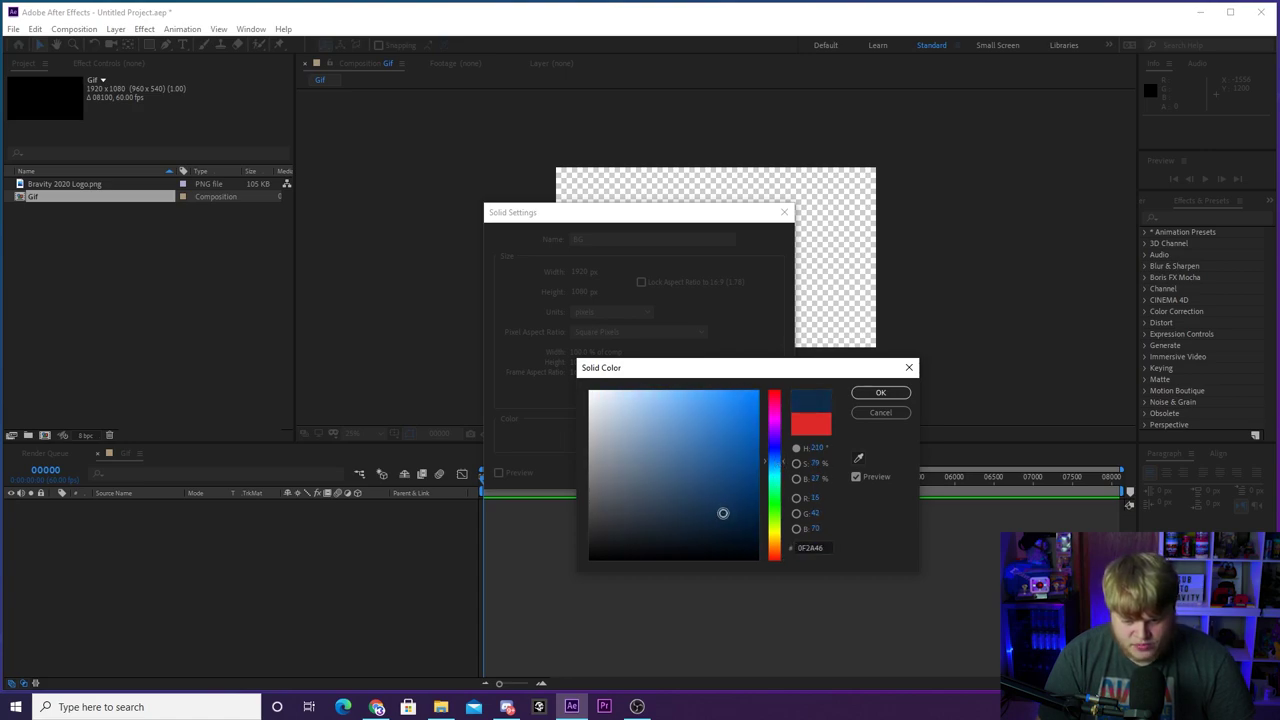
pyautogui.click(880, 392)
pyautogui.click(684, 471)
pyautogui.press(',')
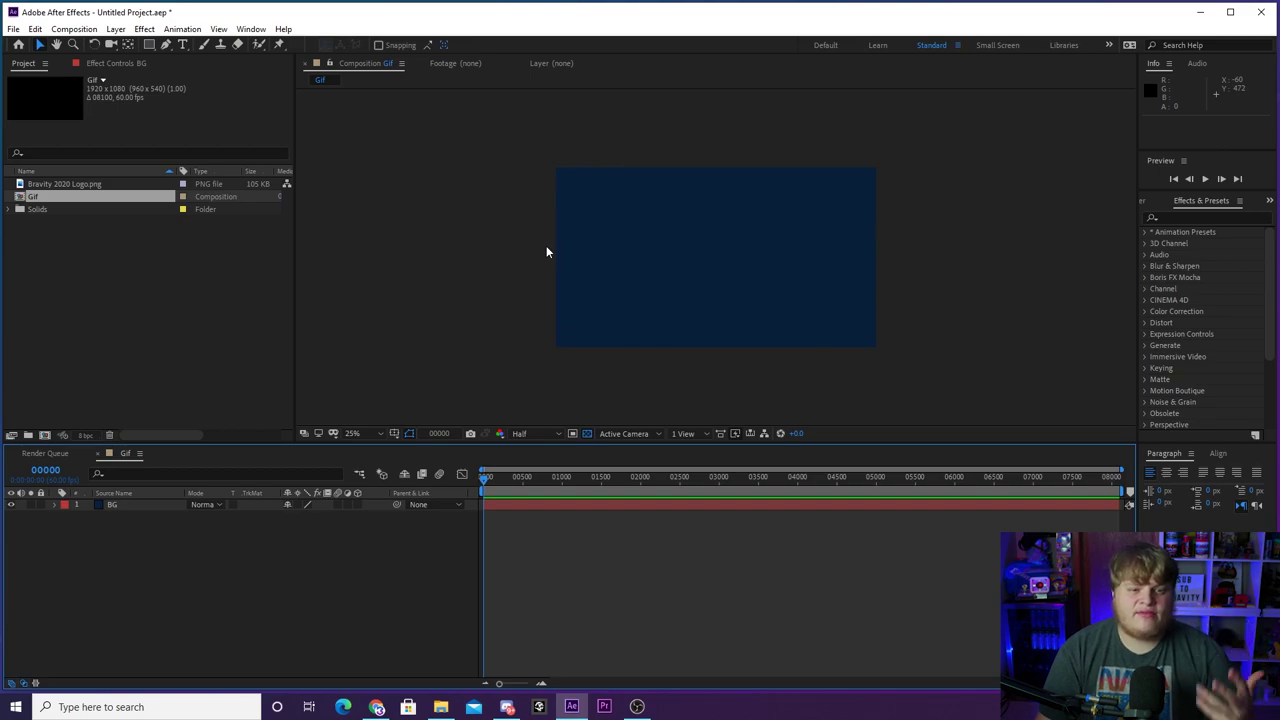
# - Add a text layer reading LIVE near the middle of the composition
pyautogui.click(184, 44)
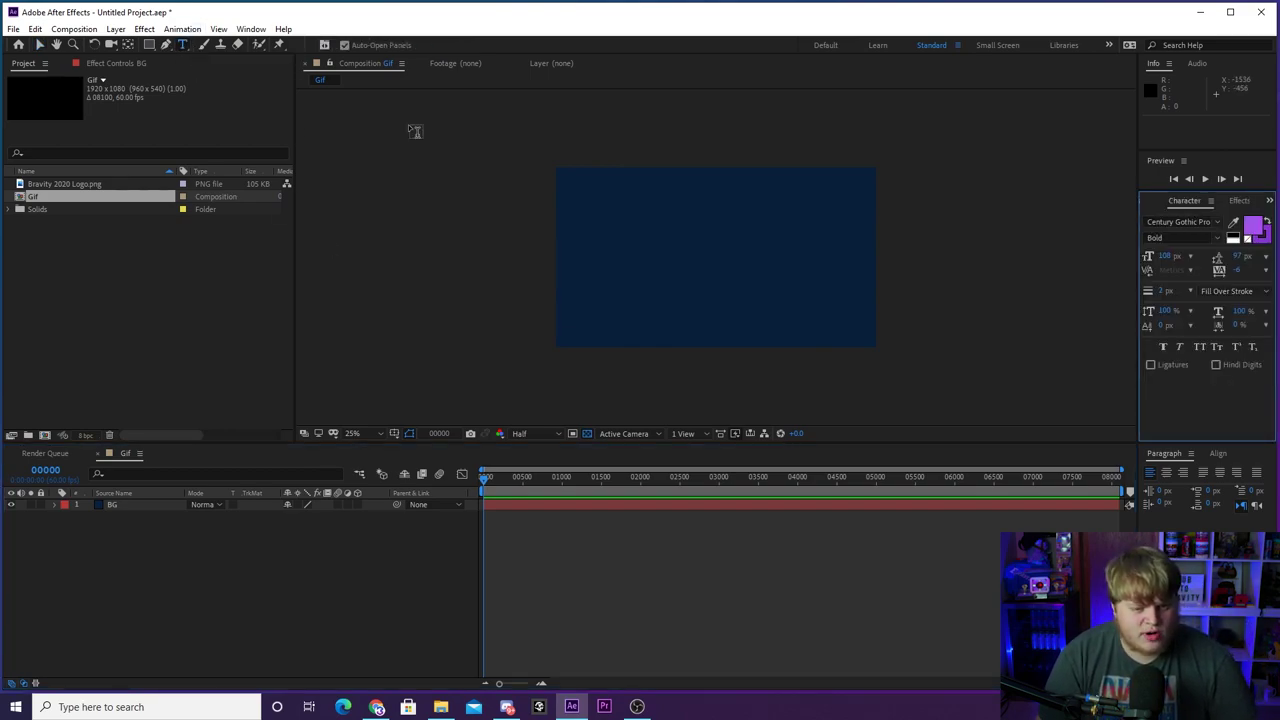
pyautogui.click(675, 254)
pyautogui.write('LIVER')
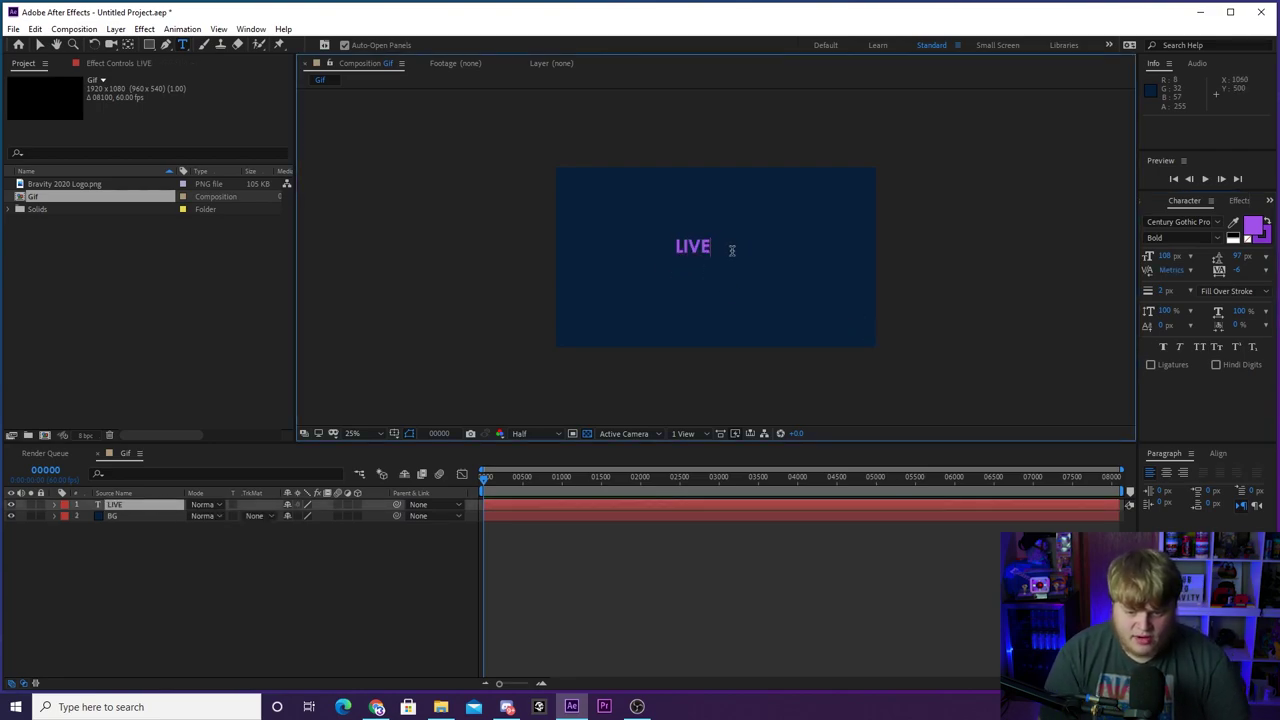
# - Change the LIVE text's fill colour to white (FFFFFF) and enlarge its font size to 289 px
pyautogui.hotkey('ctrl', 'a')
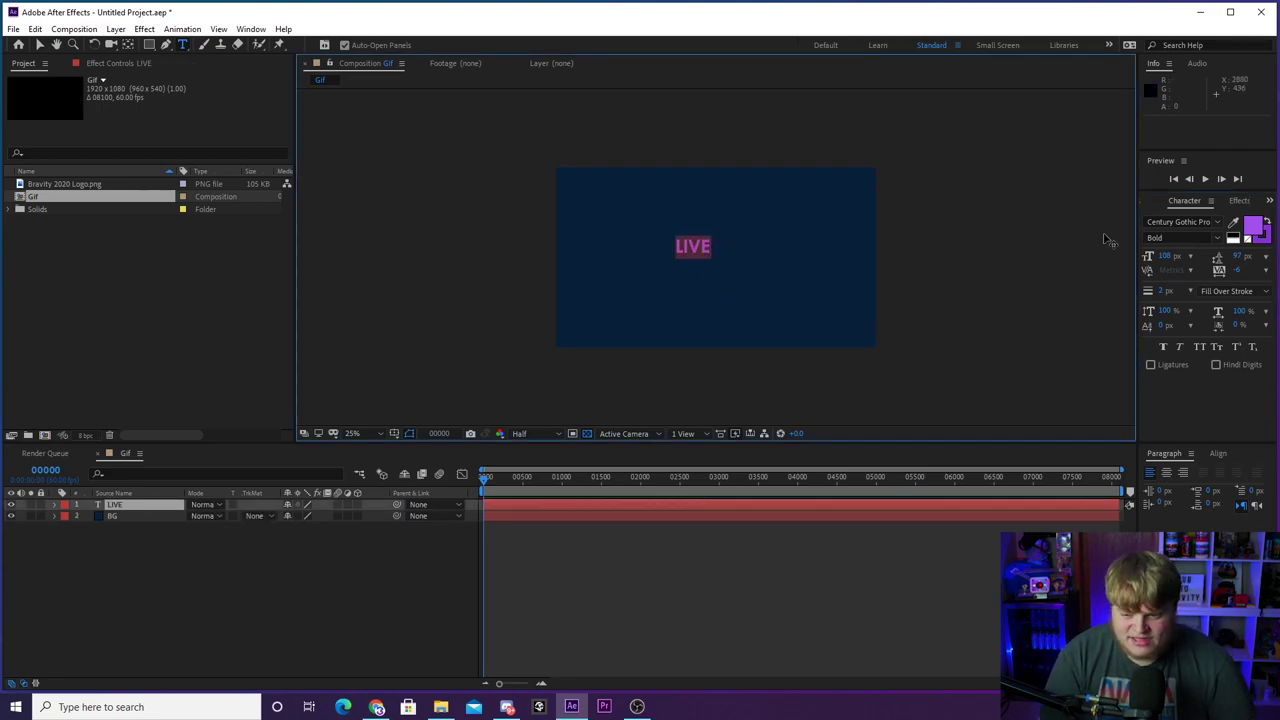
pyautogui.click(1257, 226)
pyautogui.moveTo(712, 460); pyautogui.dragTo(403, 318)
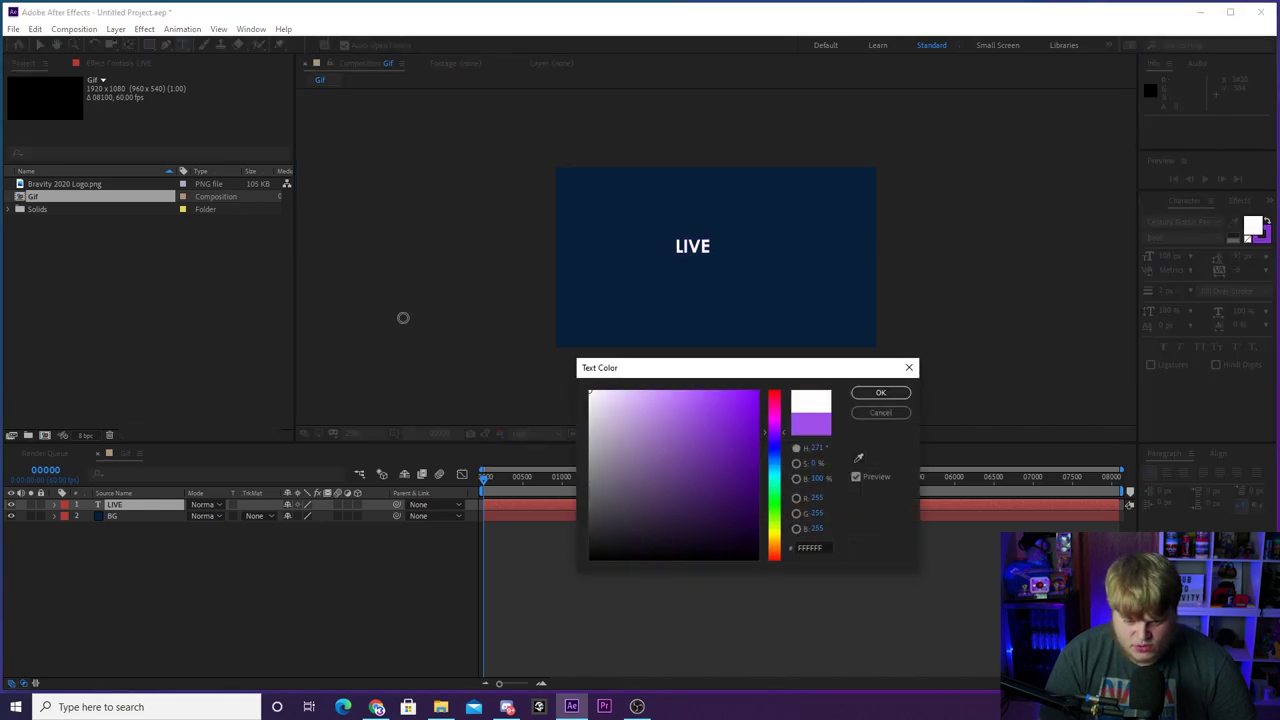
pyautogui.click(880, 392)
pyautogui.moveTo(1165, 260); pyautogui.dragTo(1265, 242)
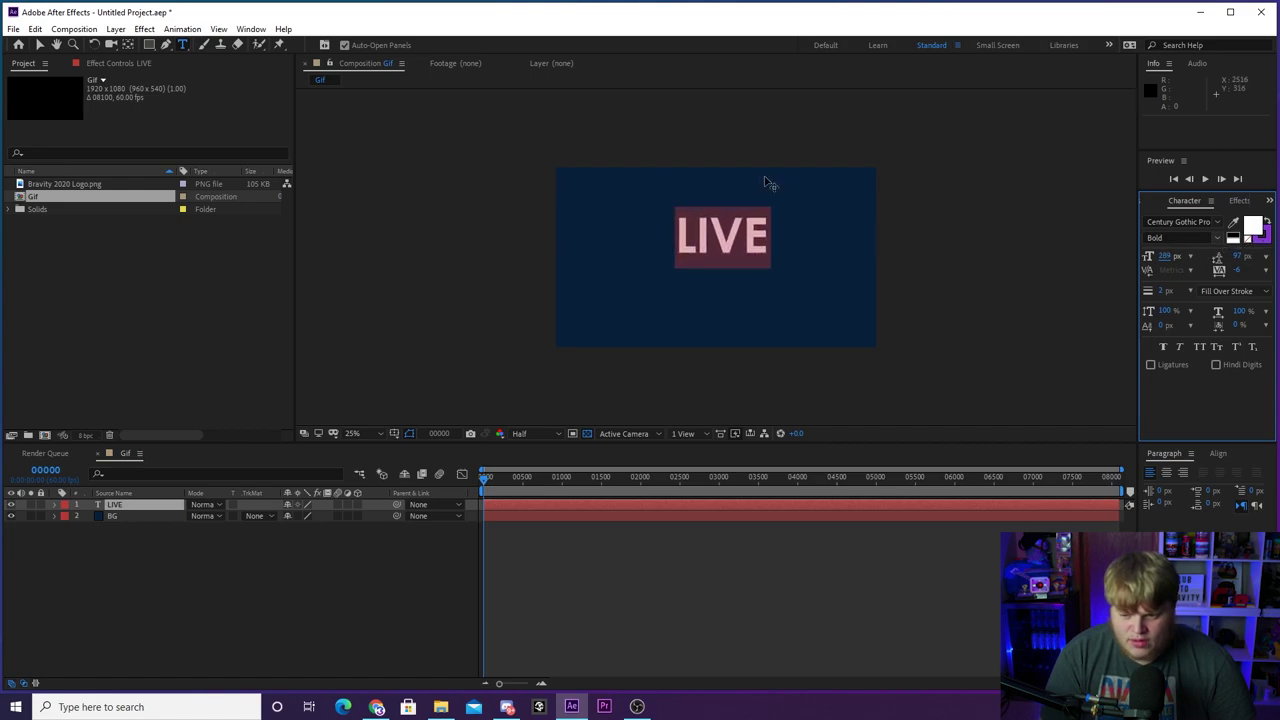
# - Move the LIVE text down and slightly left, and place its anchor point in the middle of the word
pyautogui.click(40, 44)
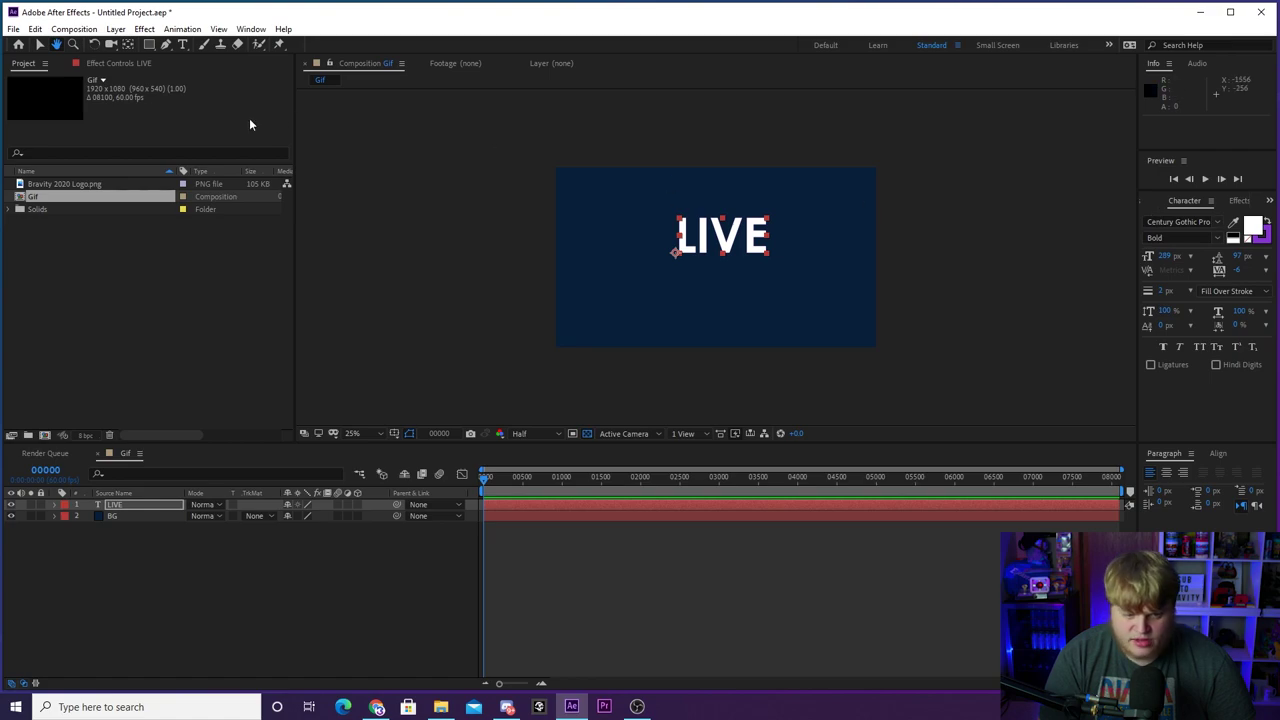
pyautogui.moveTo(678, 250); pyautogui.dragTo(662, 291)
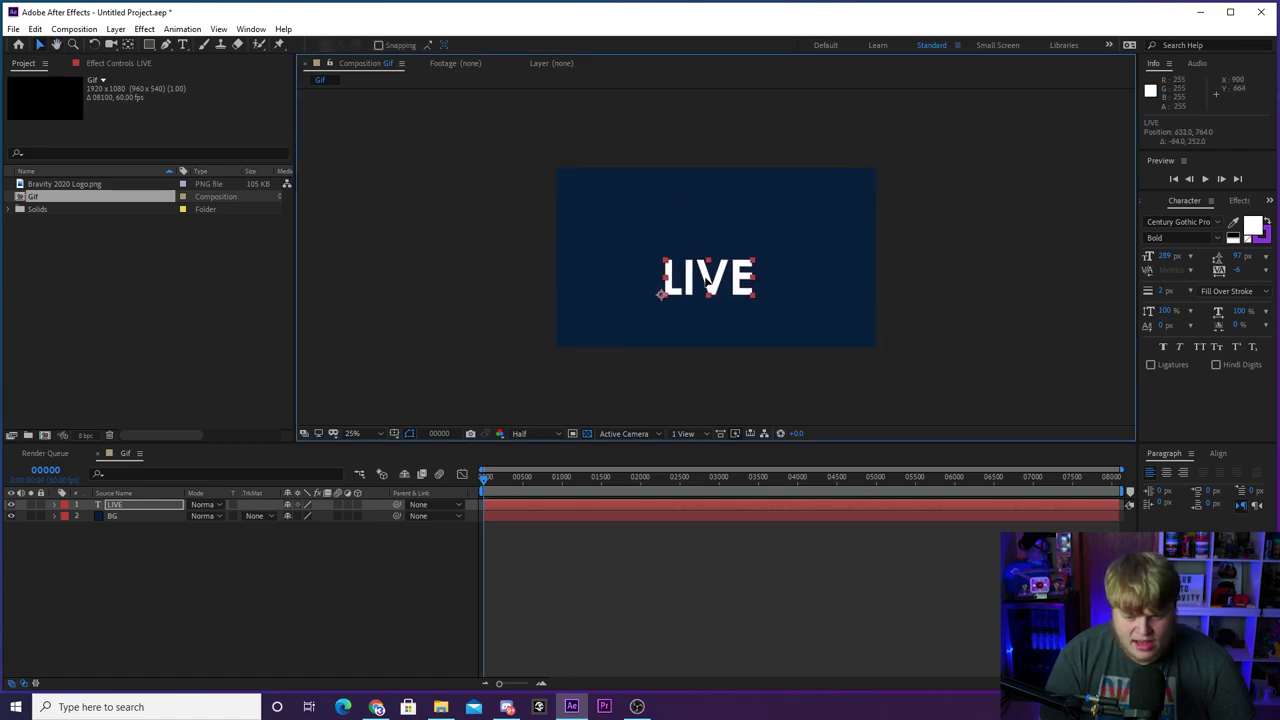
pyautogui.click(128, 45)
pyautogui.moveTo(660, 294); pyautogui.dragTo(706, 277)
# - Insert IM before the word so that the text layer reads IM LIVE
pyautogui.click(182, 44)
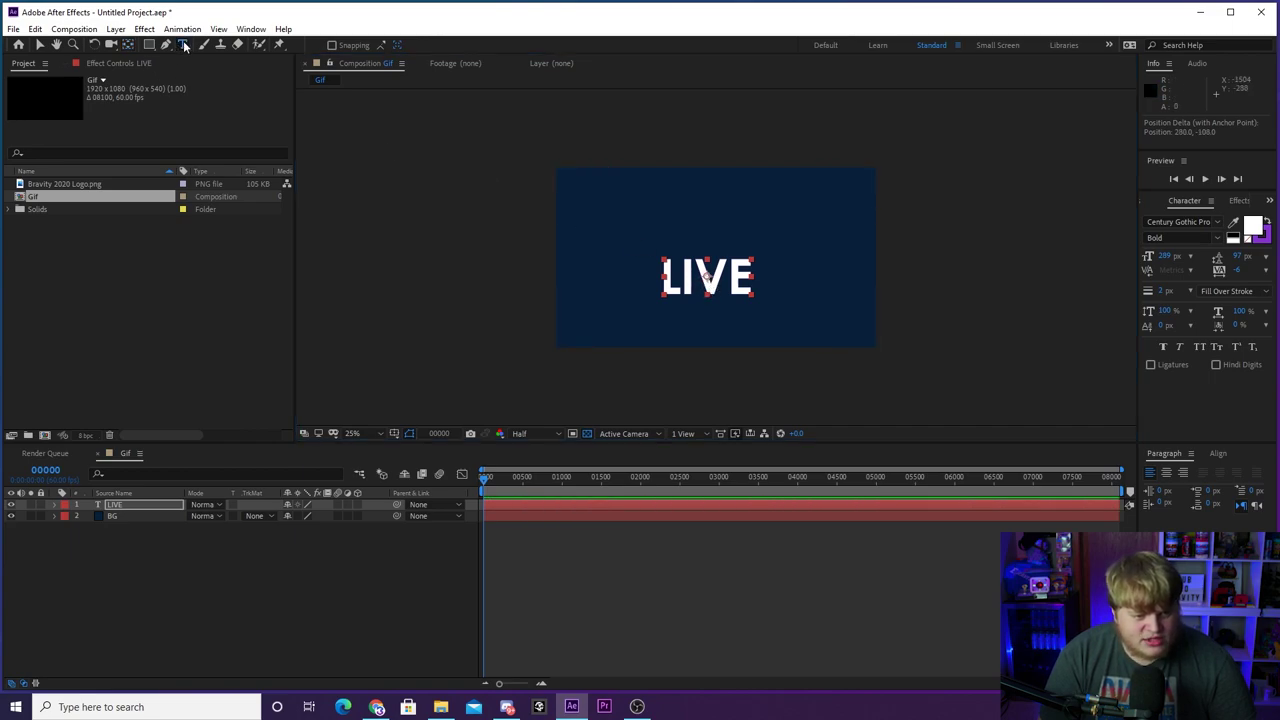
pyautogui.click(663, 274)
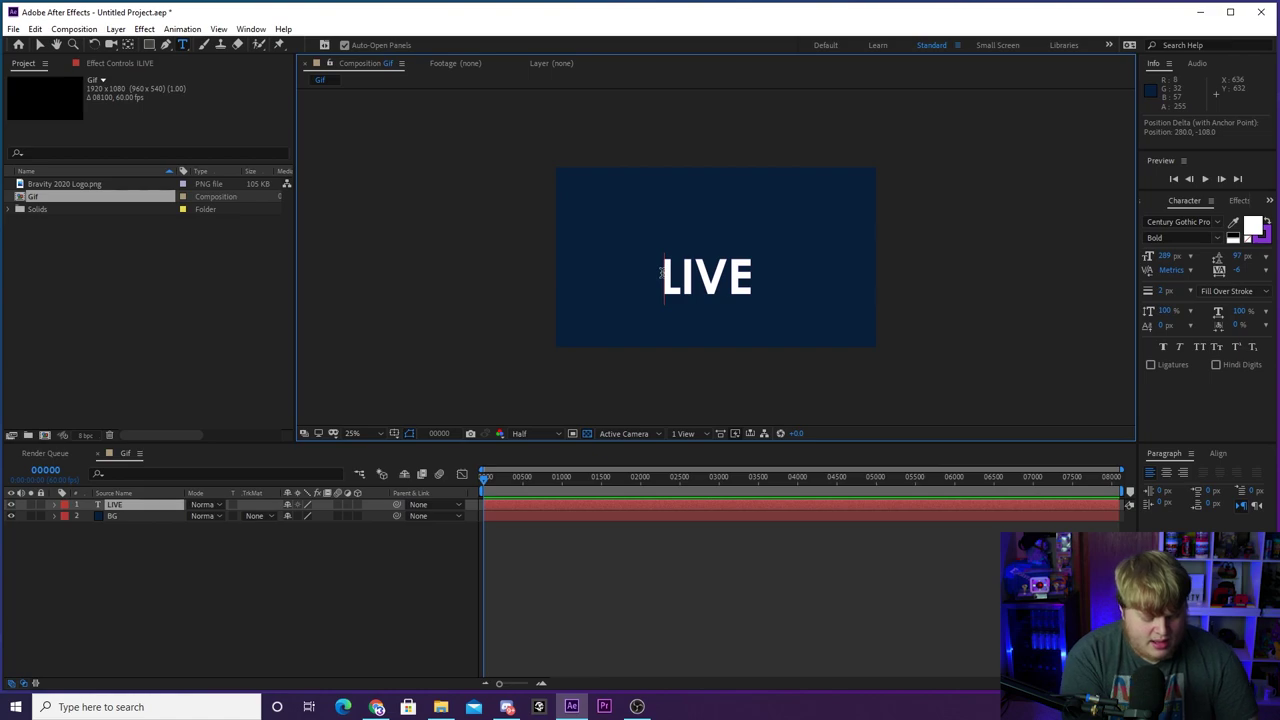
pyautogui.write('IM')
pyautogui.click(39, 44)
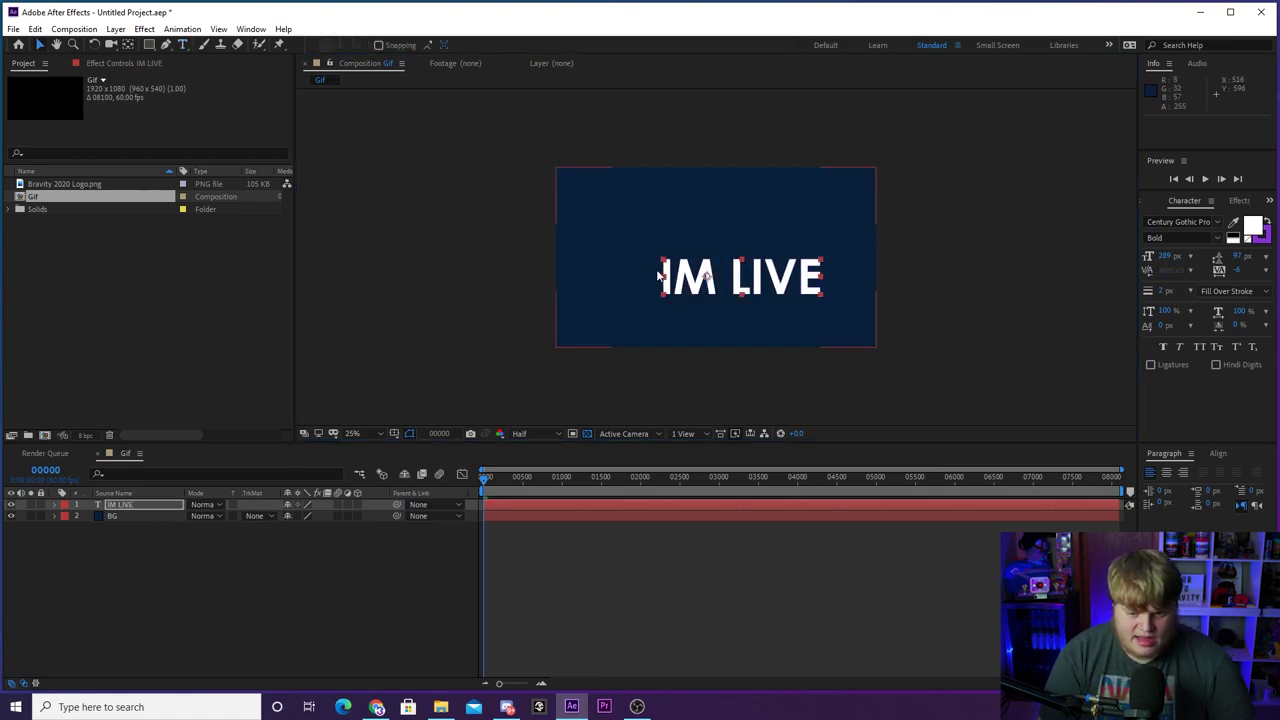
# - Shift the IM LIVE text up and left, and recentre its anchor point on the longer text
pyautogui.moveTo(821, 272); pyautogui.dragTo(788, 249)
pyautogui.click(127, 44)
pyautogui.moveTo(673, 276); pyautogui.dragTo(708, 280)
pyautogui.click(40, 44)
pyautogui.moveTo(748, 268); pyautogui.dragTo(743, 261)
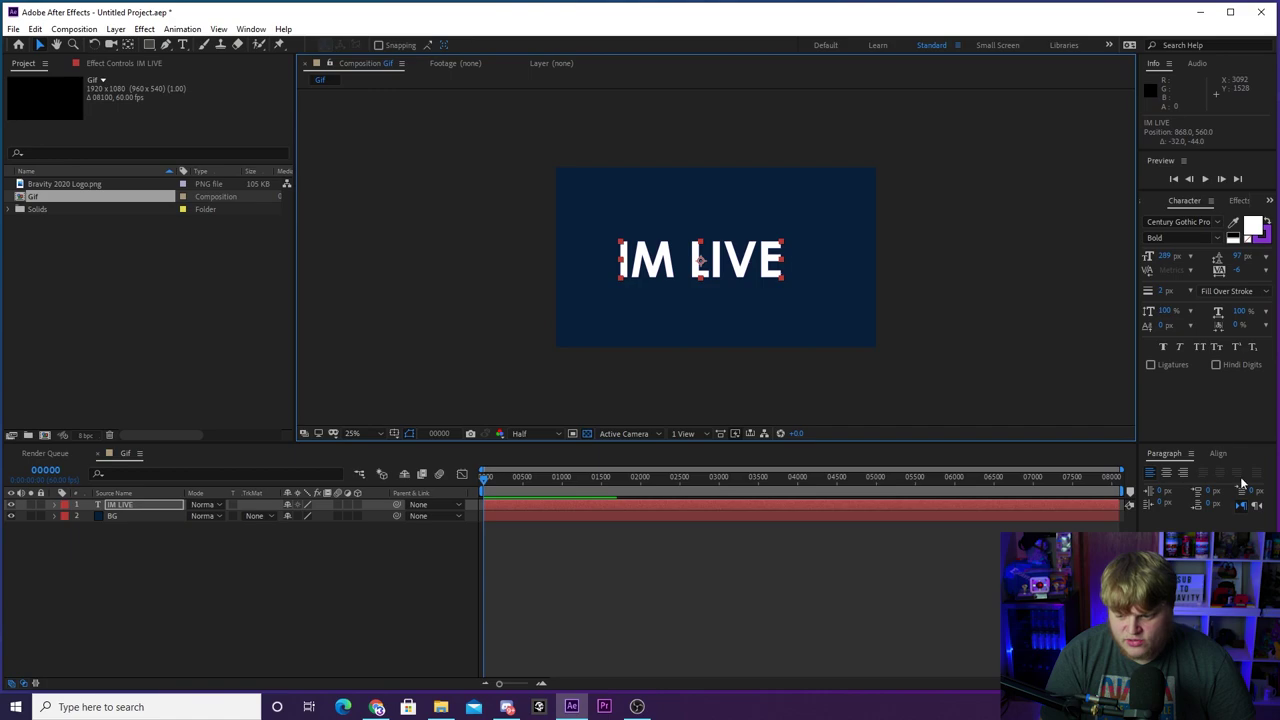
# - Align the IM LIVE text layer to the composition's horizontal and vertical centre
pyautogui.click(1218, 453)
pyautogui.click(1176, 487)
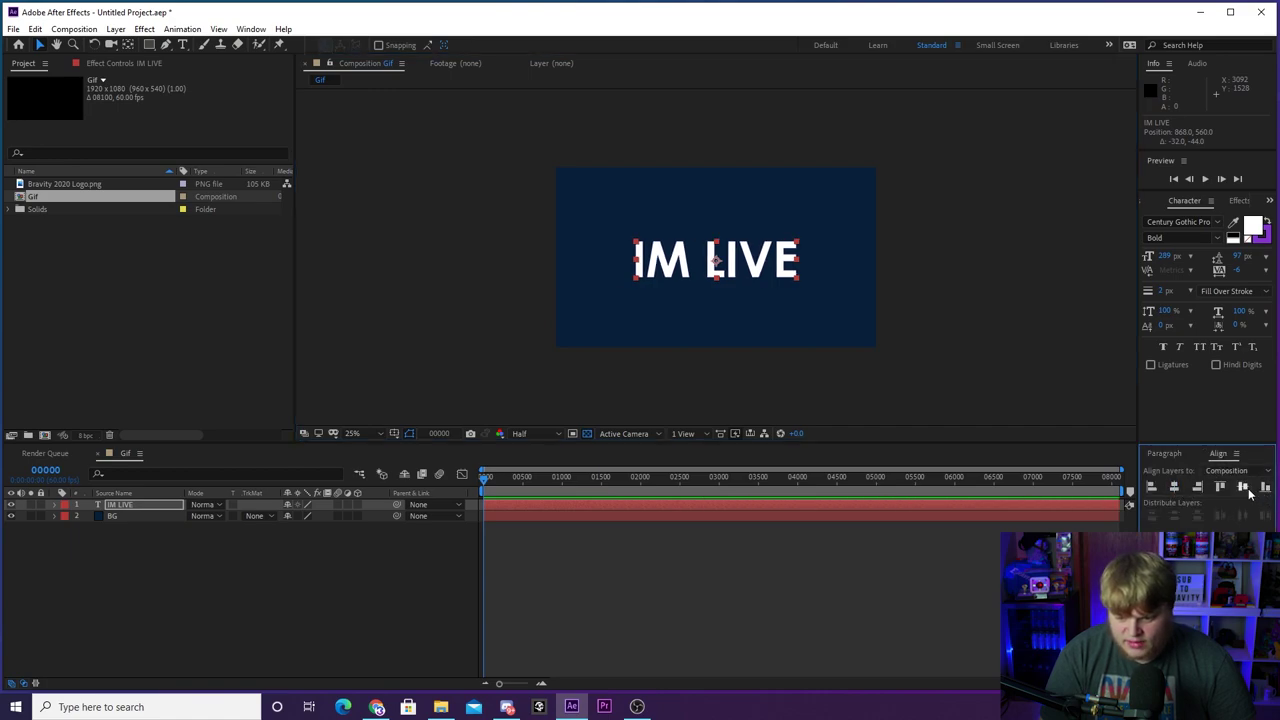
pyautogui.click(358, 562)
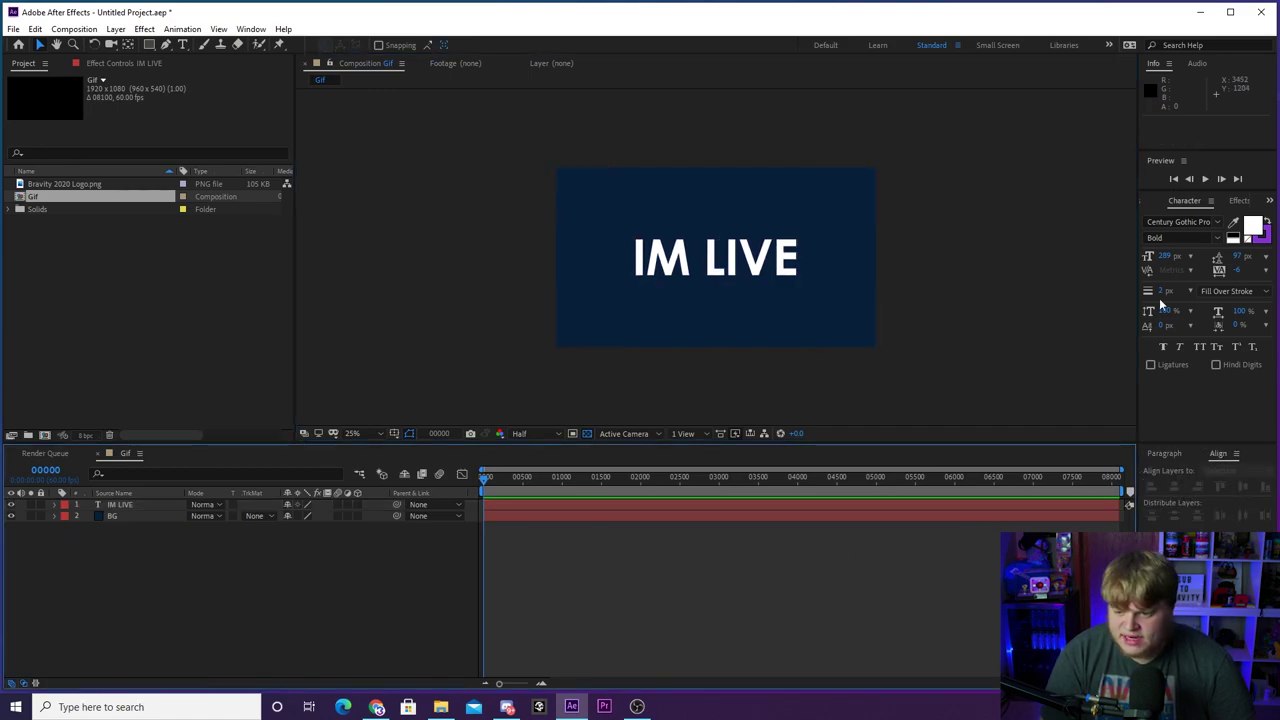
pyautogui.click(1238, 200)
pyautogui.click(1145, 203)
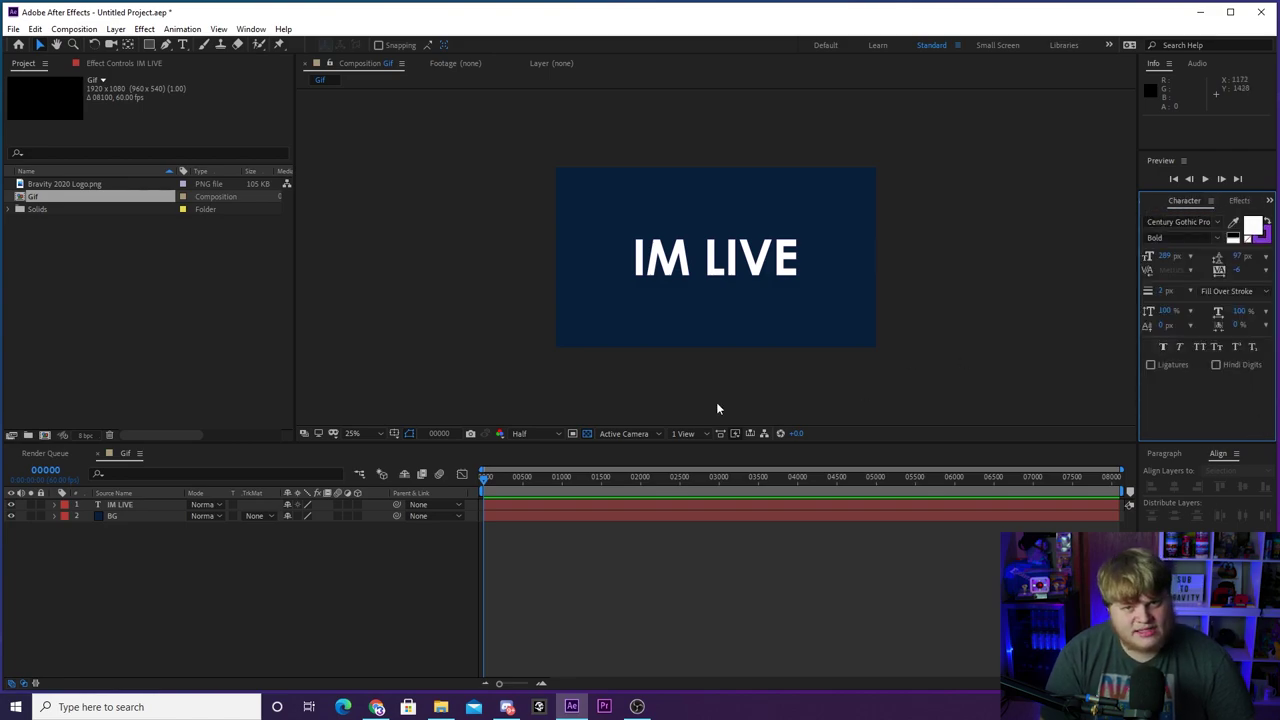
pyautogui.click(251, 29)
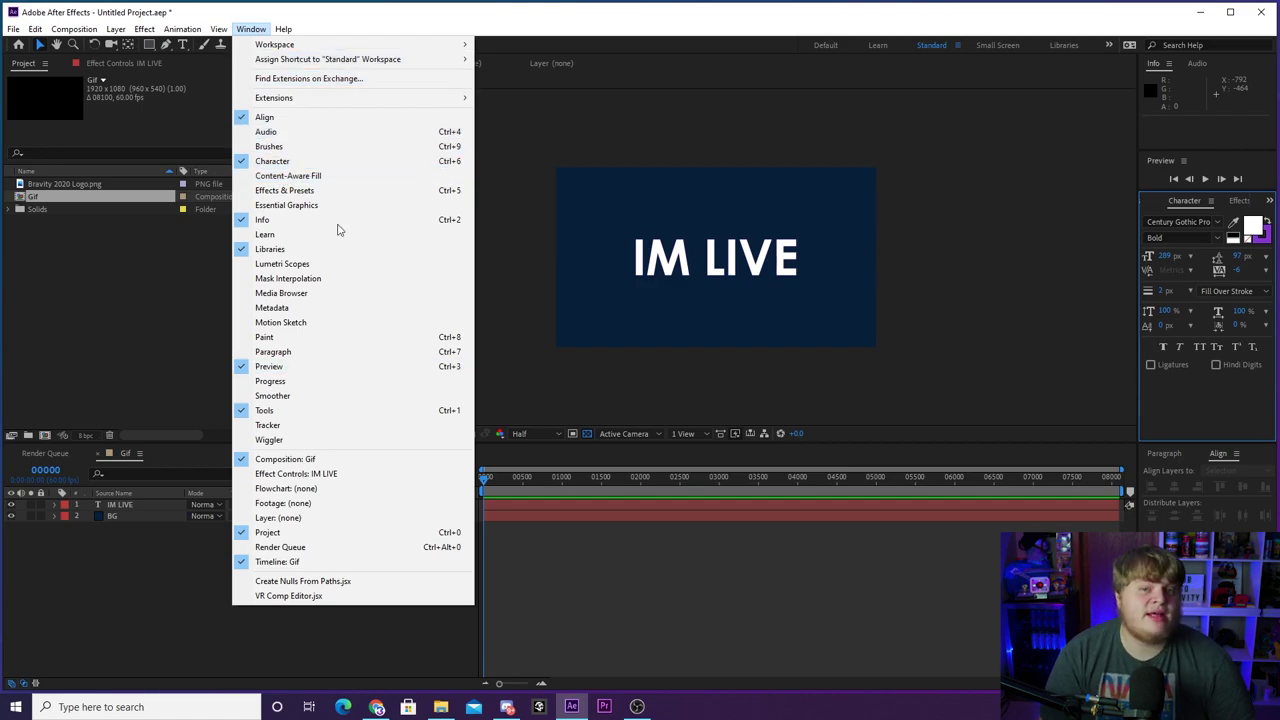
pyautogui.click(354, 614)
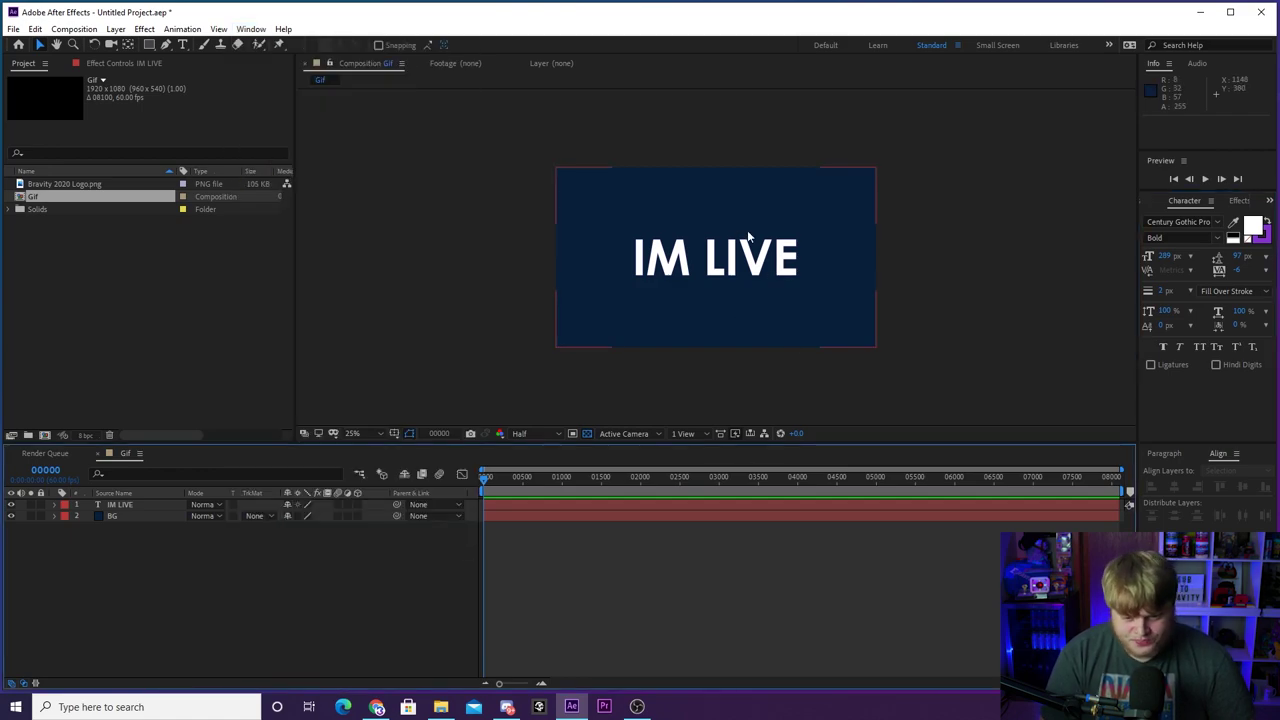
# - Reduce the IM LIVE text's stroke width to 0 px
pyautogui.scroll(2, 748, 236)
pyautogui.scroll(-1, 657, 318)
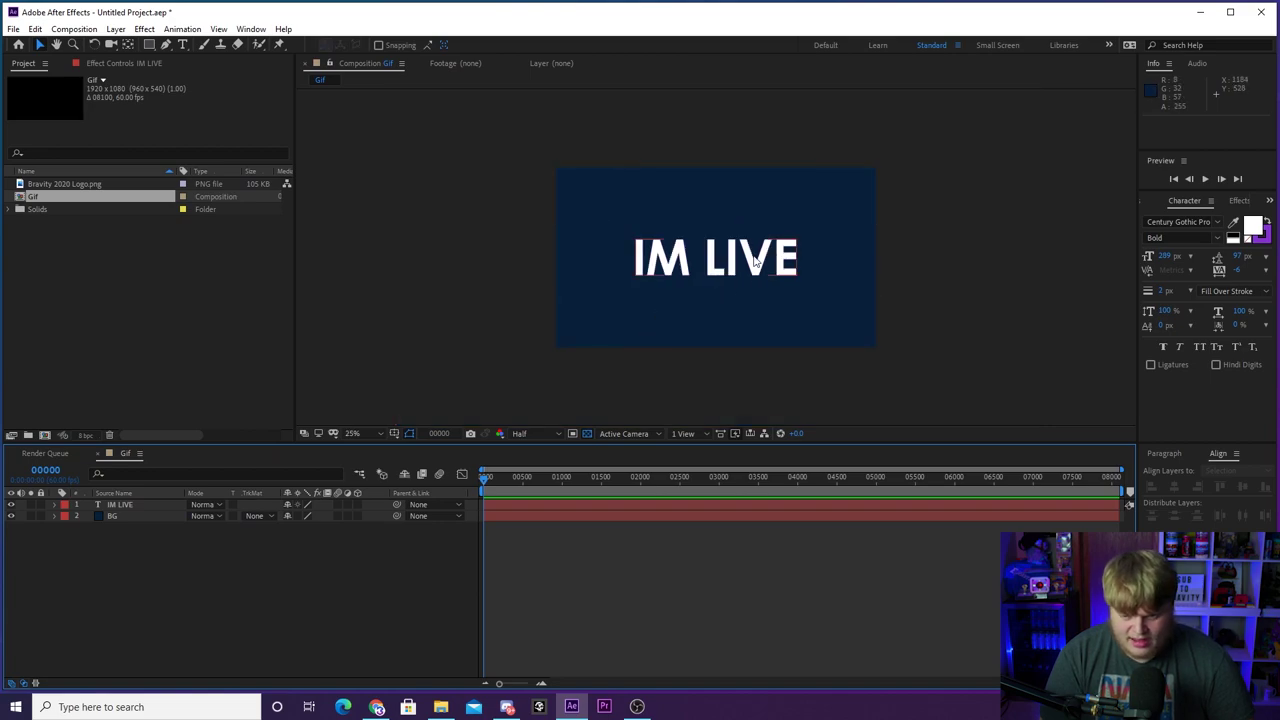
pyautogui.click(748, 254)
pyautogui.moveTo(1182, 294); pyautogui.dragTo(1166, 294)
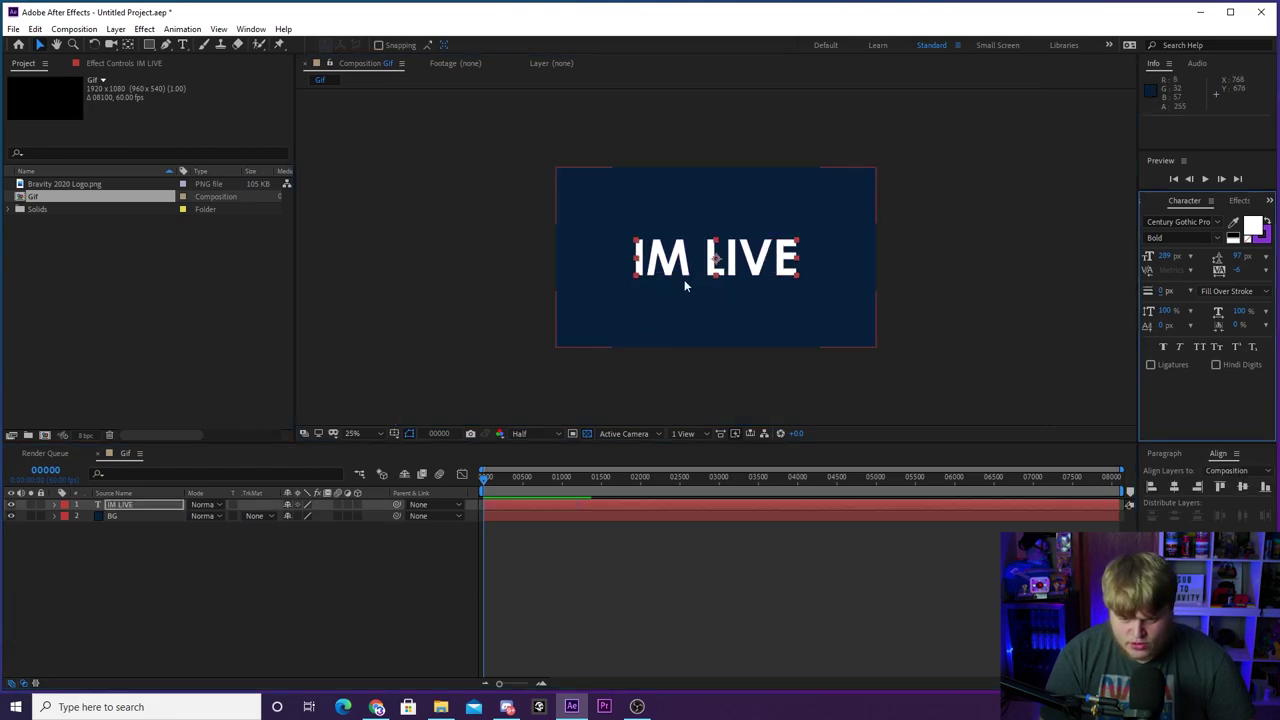
pyautogui.scroll(2, 684, 279)
pyautogui.scroll(-1, 710, 270)
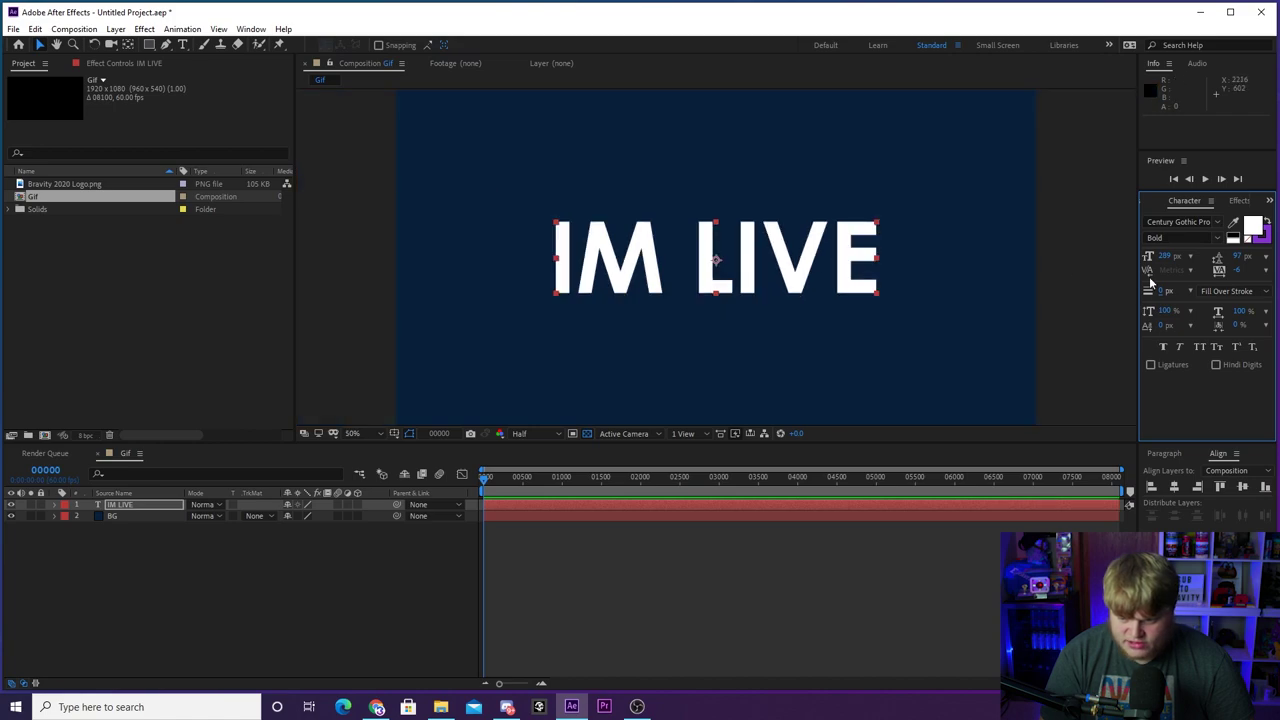
pyautogui.moveTo(1162, 291)
pyautogui.mouseDown()
pyautogui.moveTo(1186, 289)
pyautogui.moveTo(1084, 304)
pyautogui.mouseUp()
pyautogui.click(426, 598)
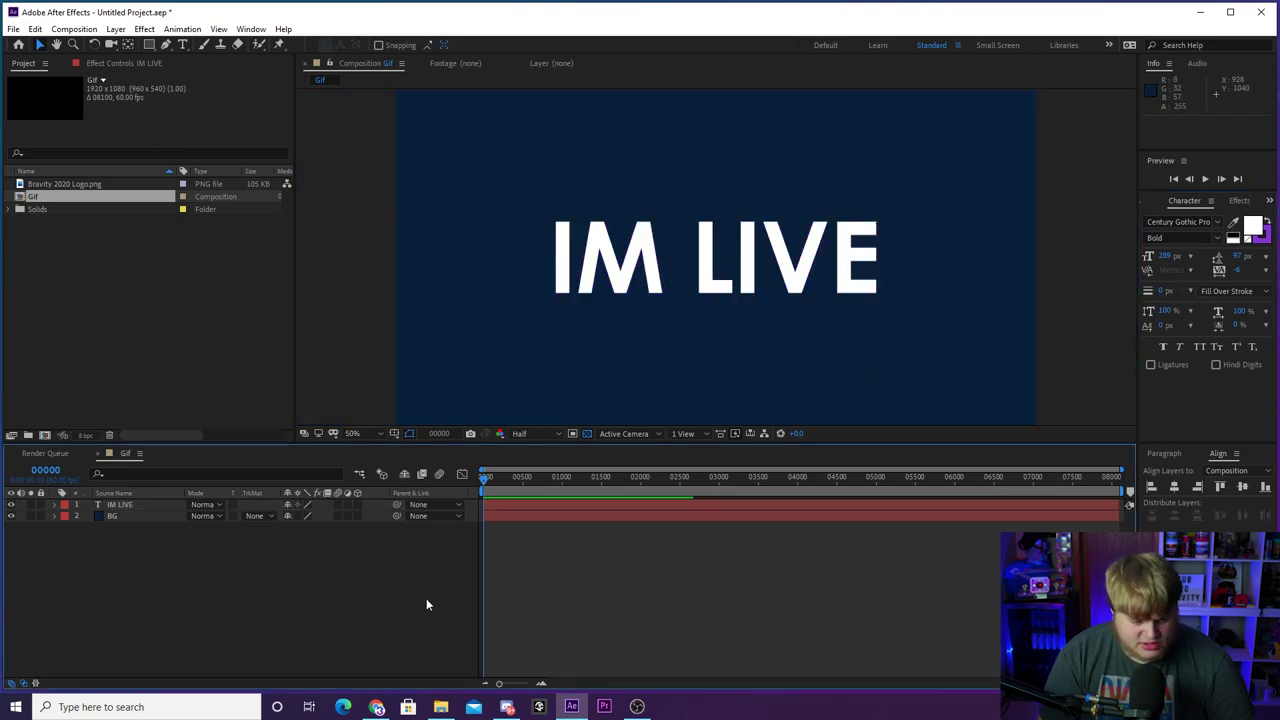
# - Duplicate the IM LIVE text layer and expand the copy's properties in the timeline
pyautogui.scroll(-1, 730, 293)
pyautogui.scroll(1, 715, 270)
pyautogui.click(712, 263)
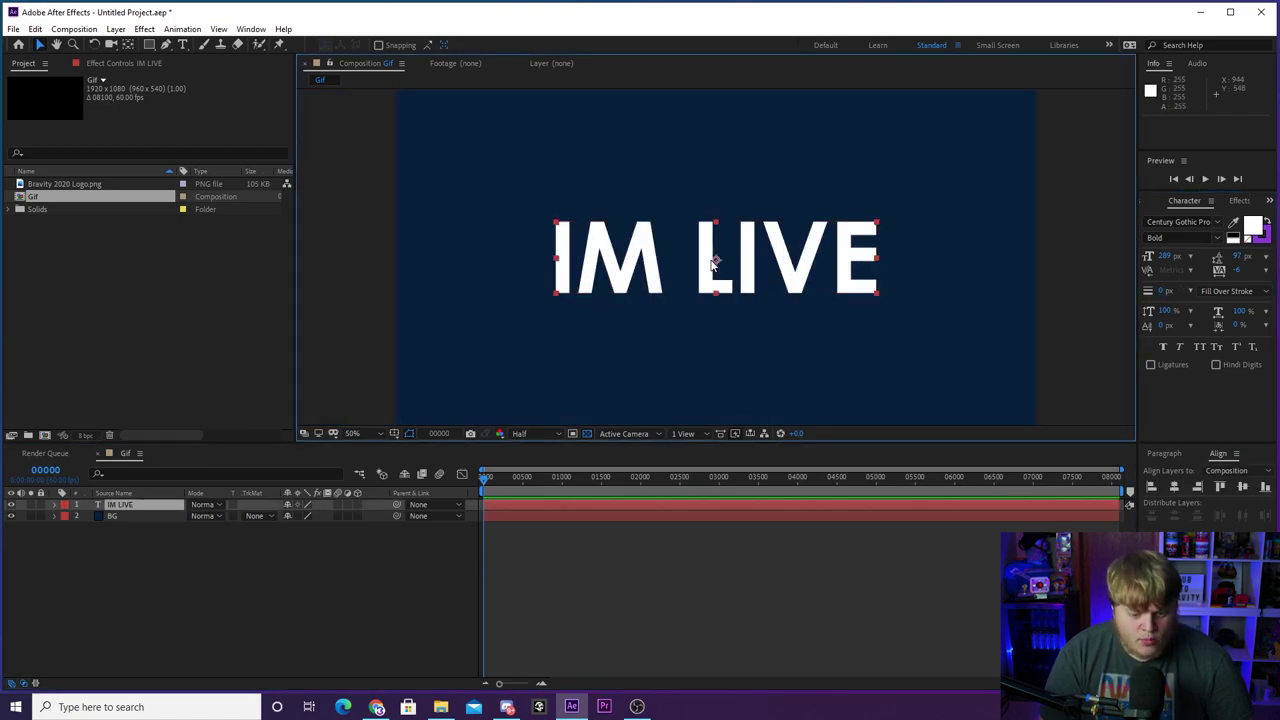
pyautogui.hotkey('ctrl', 'd')
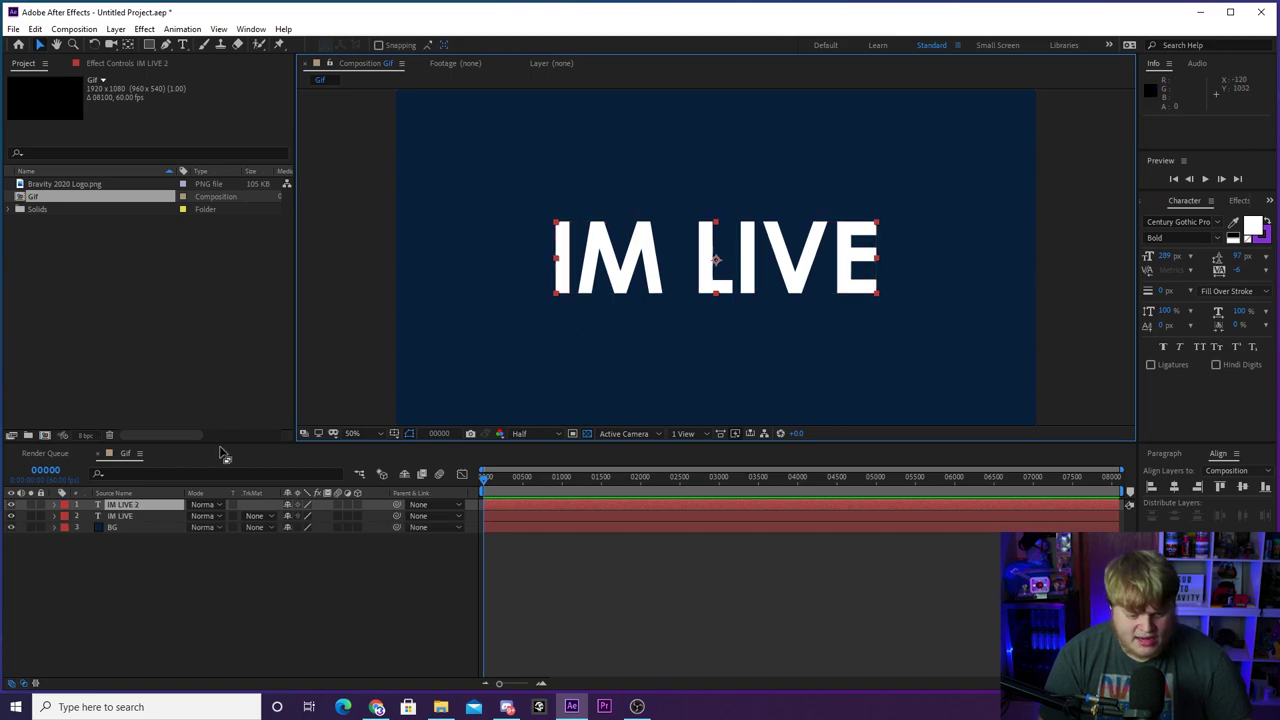
pyautogui.click(55, 505)
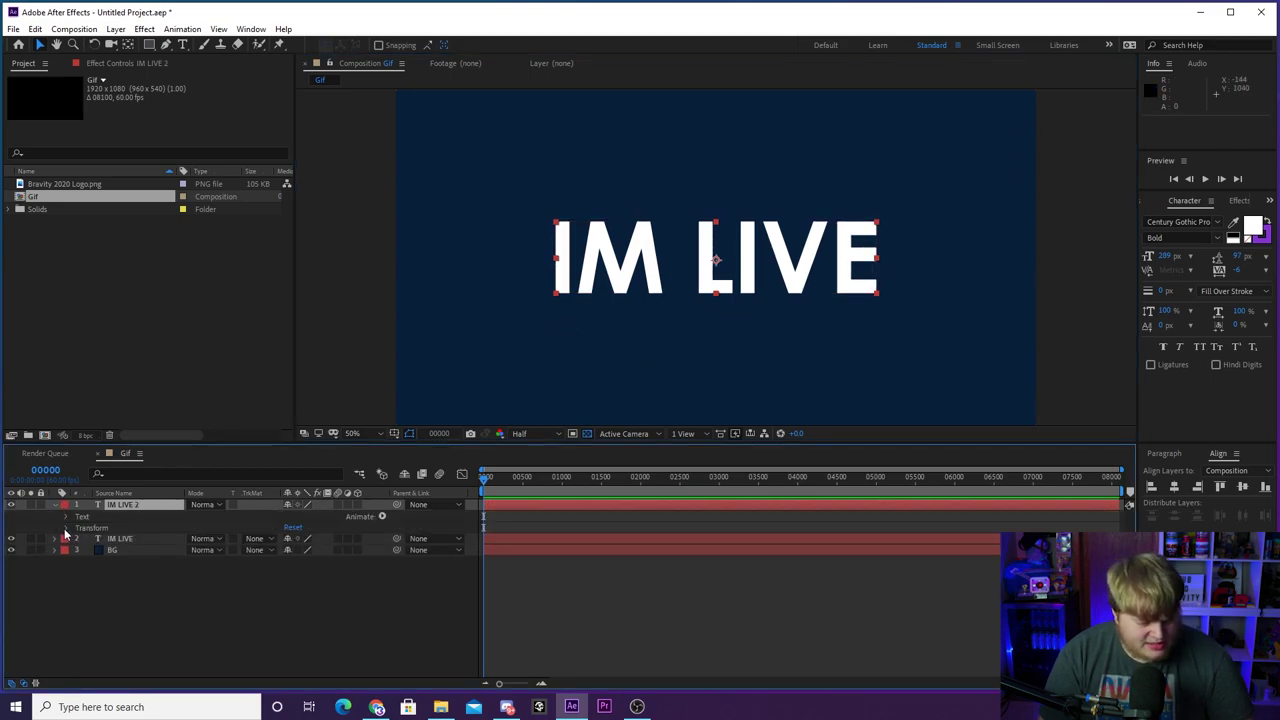
# - Move the duplicated IM LIVE text directly above the original by setting its vertical position to about 316
pyautogui.click(65, 528)
pyautogui.moveTo(315, 549); pyautogui.dragTo(170, 539)
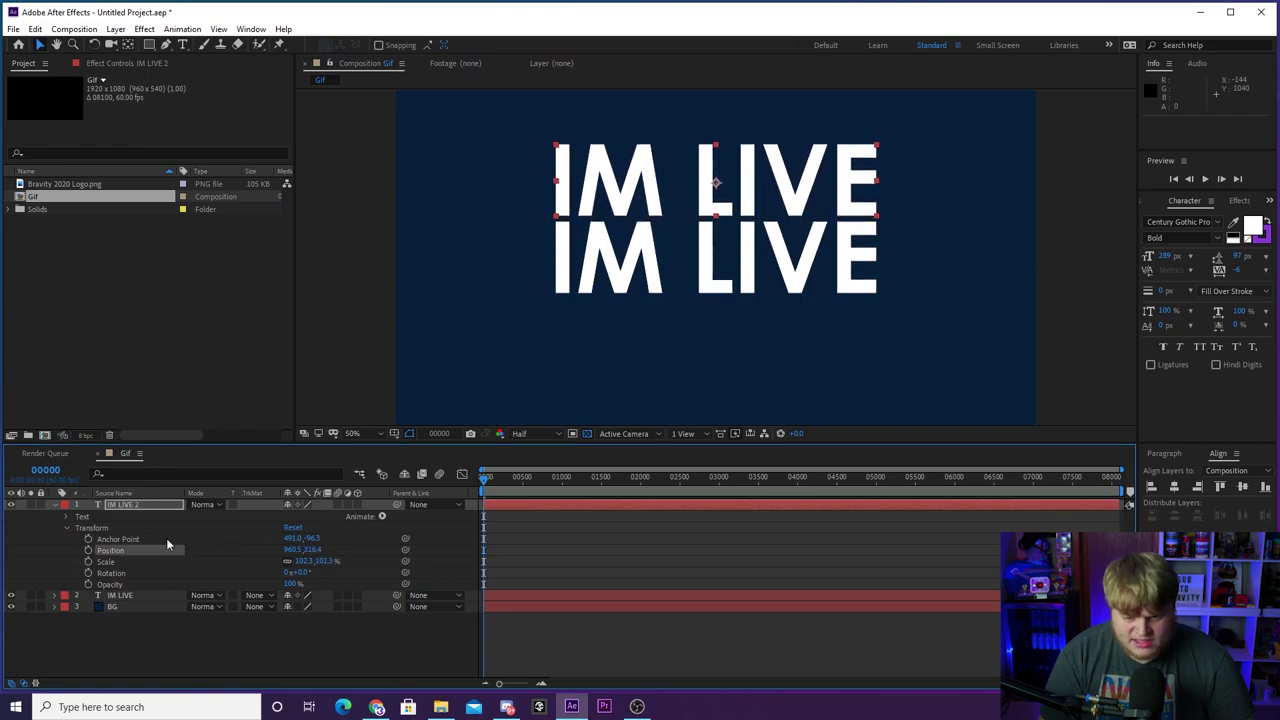
pyautogui.press(',')
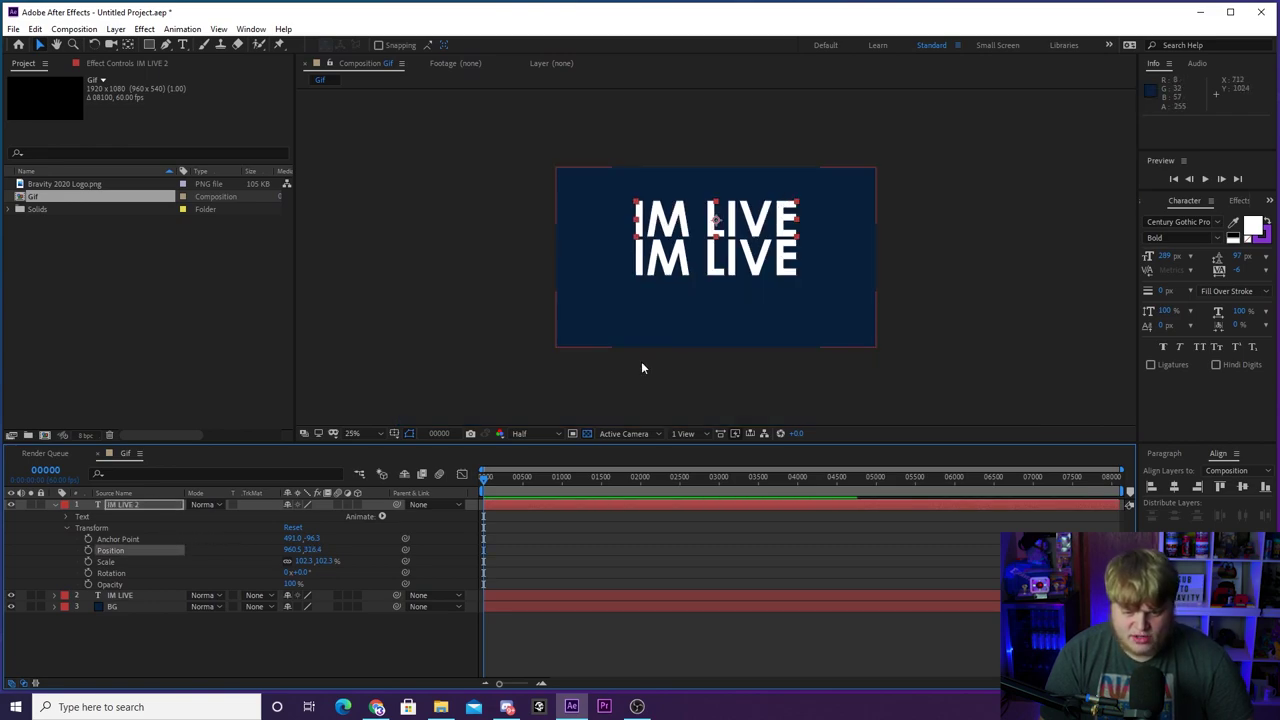
pyautogui.click(362, 434)
pyautogui.click(374, 450)
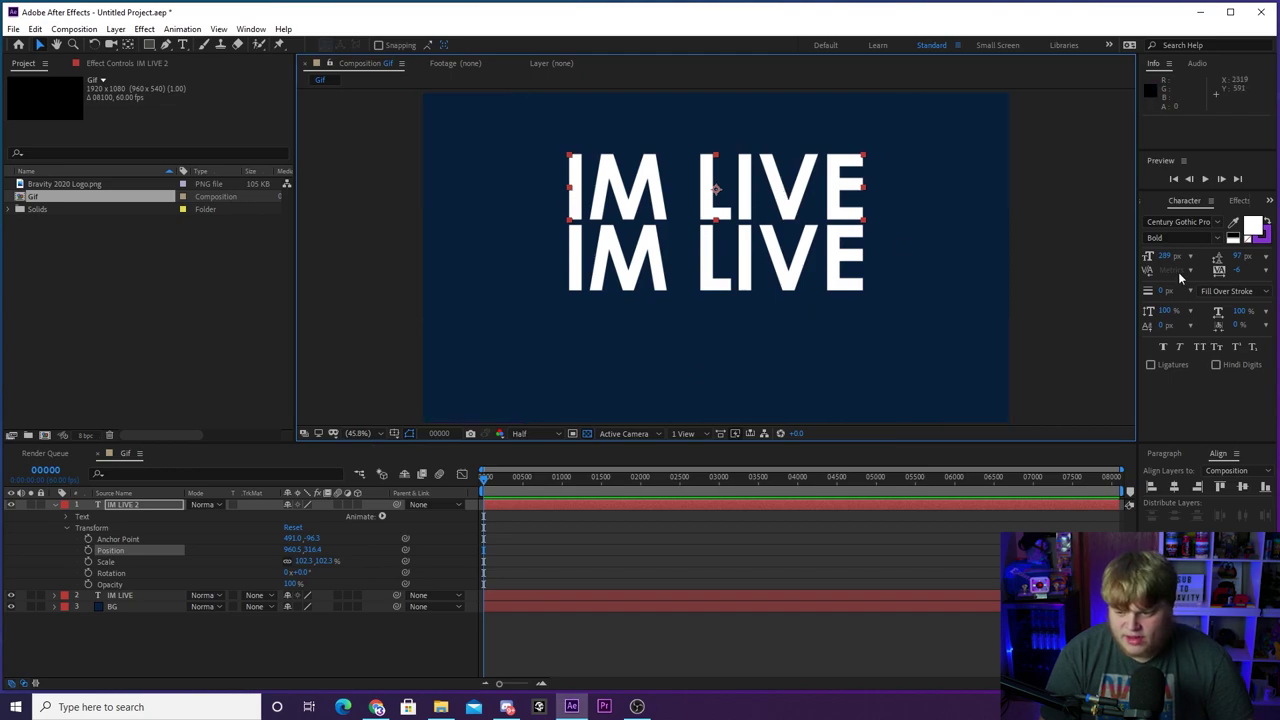
# - Turn the upper IM LIVE copy into outlined text with no fill and a white 5 px stroke
pyautogui.click(1252, 228)
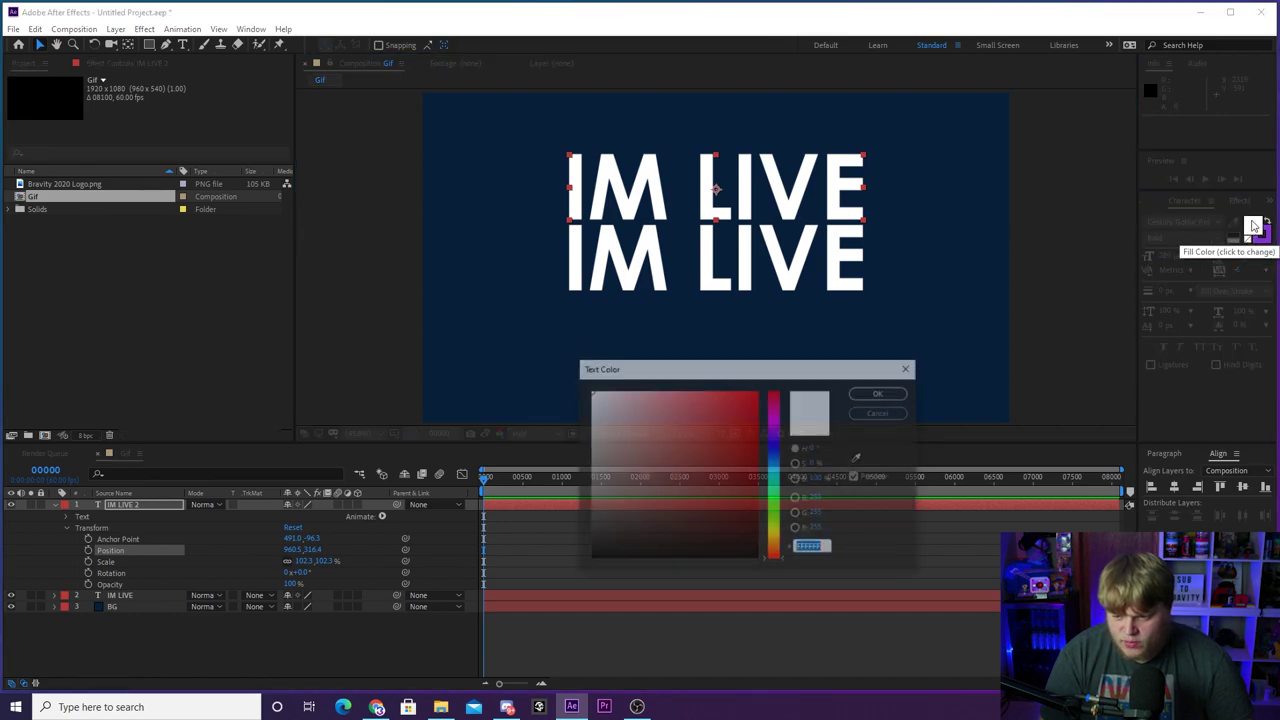
pyautogui.press('Return')
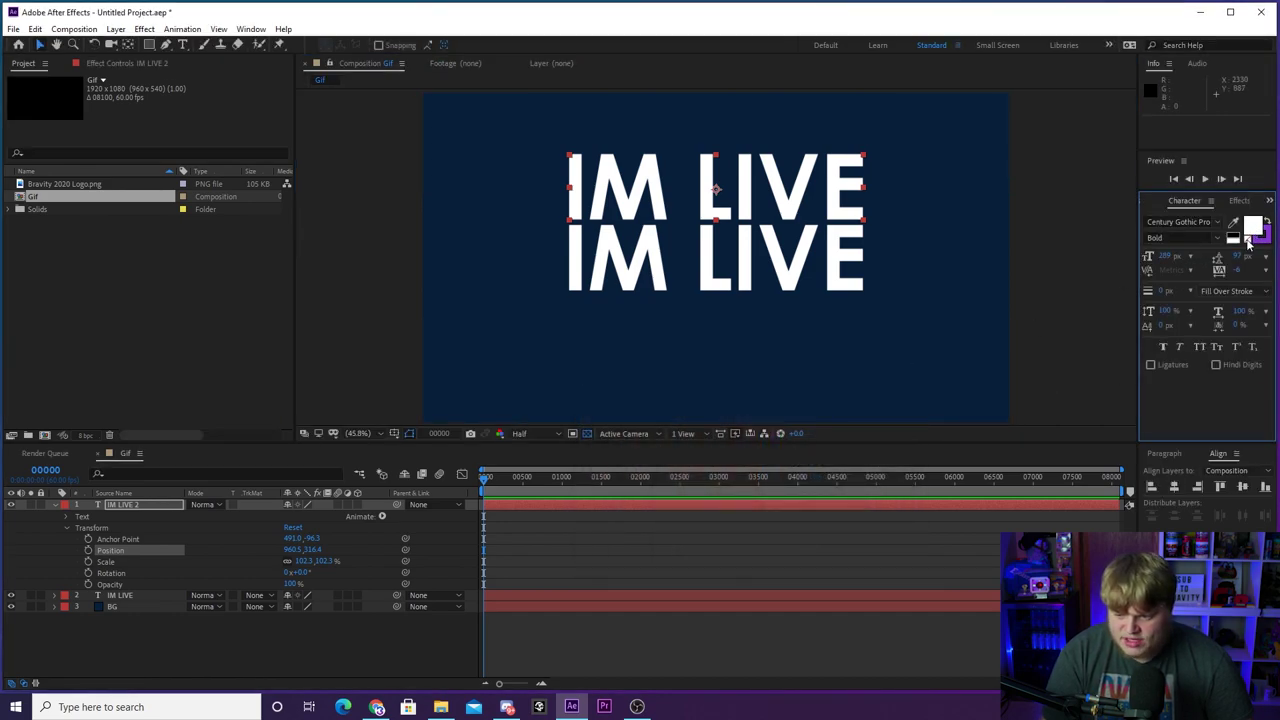
pyautogui.click(1247, 246)
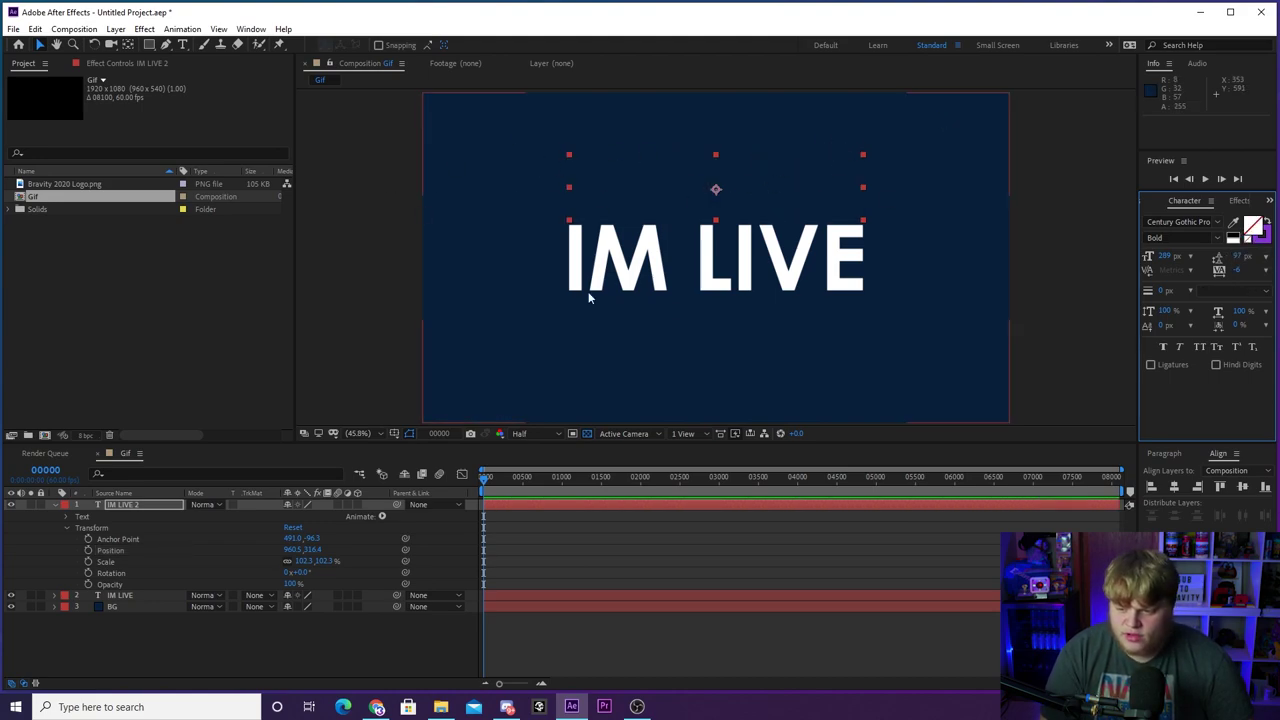
pyautogui.click(1233, 222)
pyautogui.click(1236, 234)
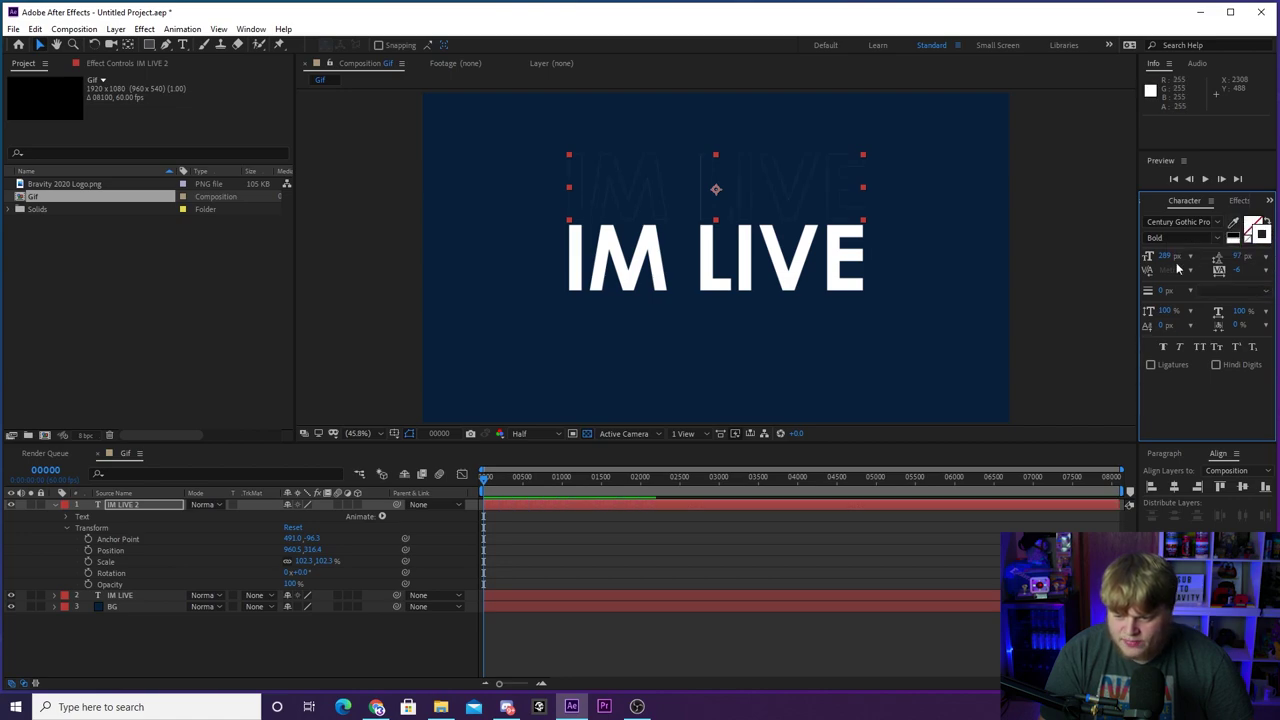
pyautogui.moveTo(1165, 290); pyautogui.dragTo(1167, 290)
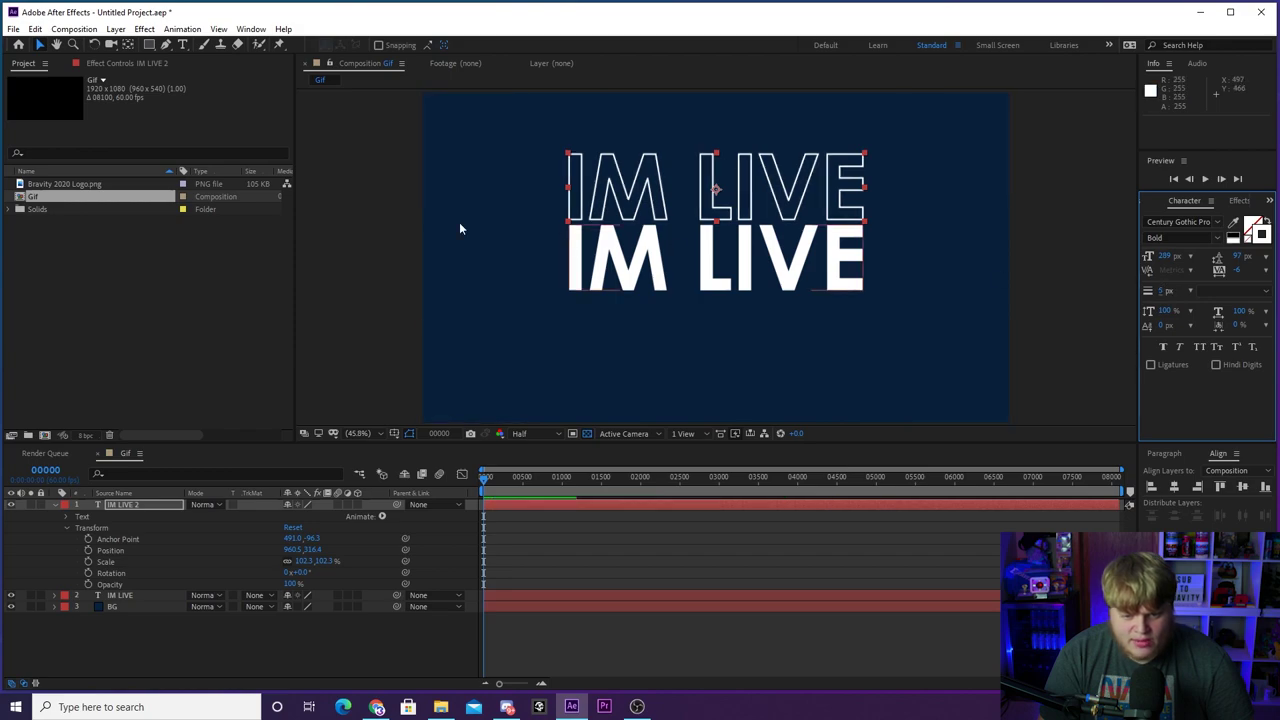
# - Duplicate the outlined IM LIVE text and move one copy below the solid text, to a vertical position of about 779
pyautogui.scroll(4, 748, 188)
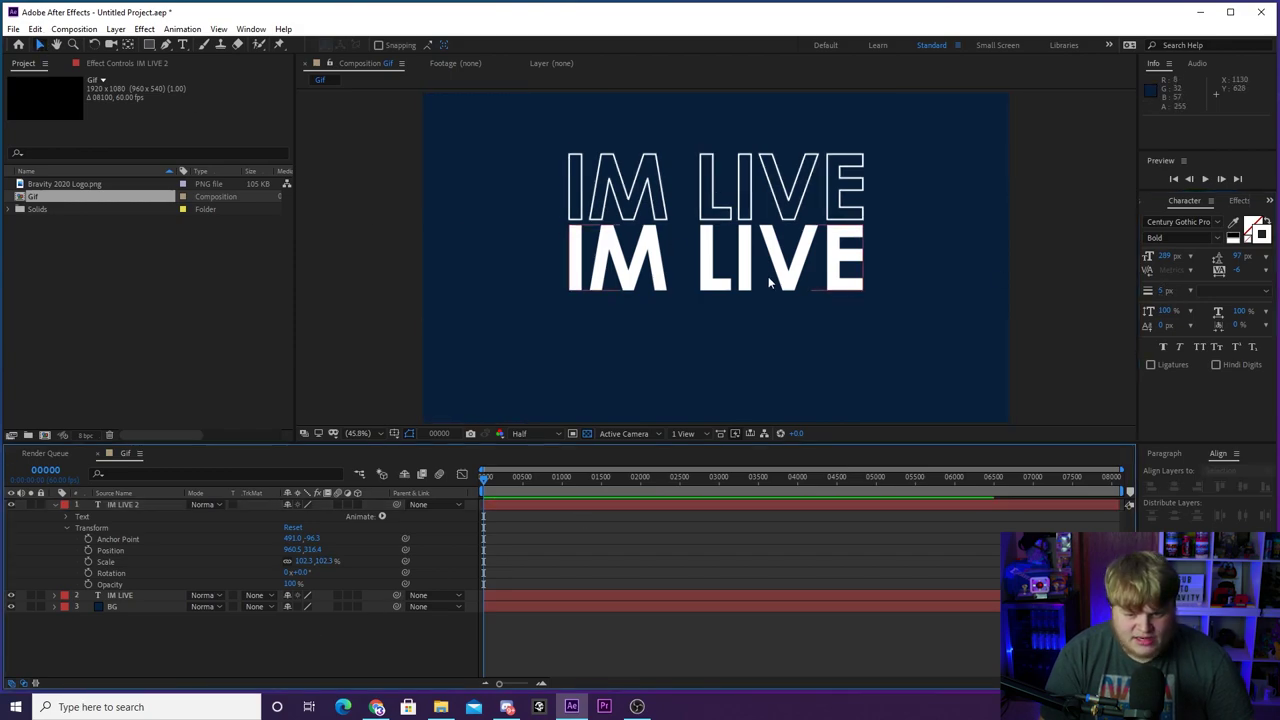
pyautogui.click(748, 188)
pyautogui.hotkey('ctrl', 'd')
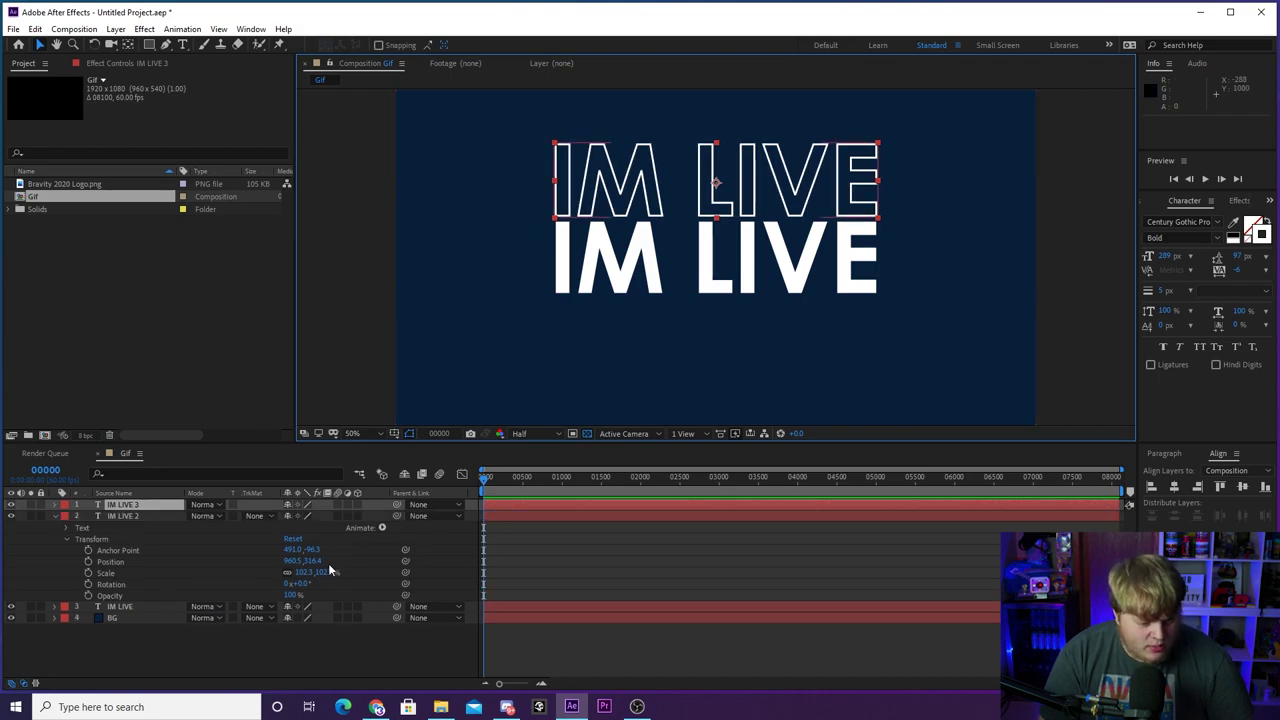
pyautogui.moveTo(313, 563); pyautogui.dragTo(605, 578)
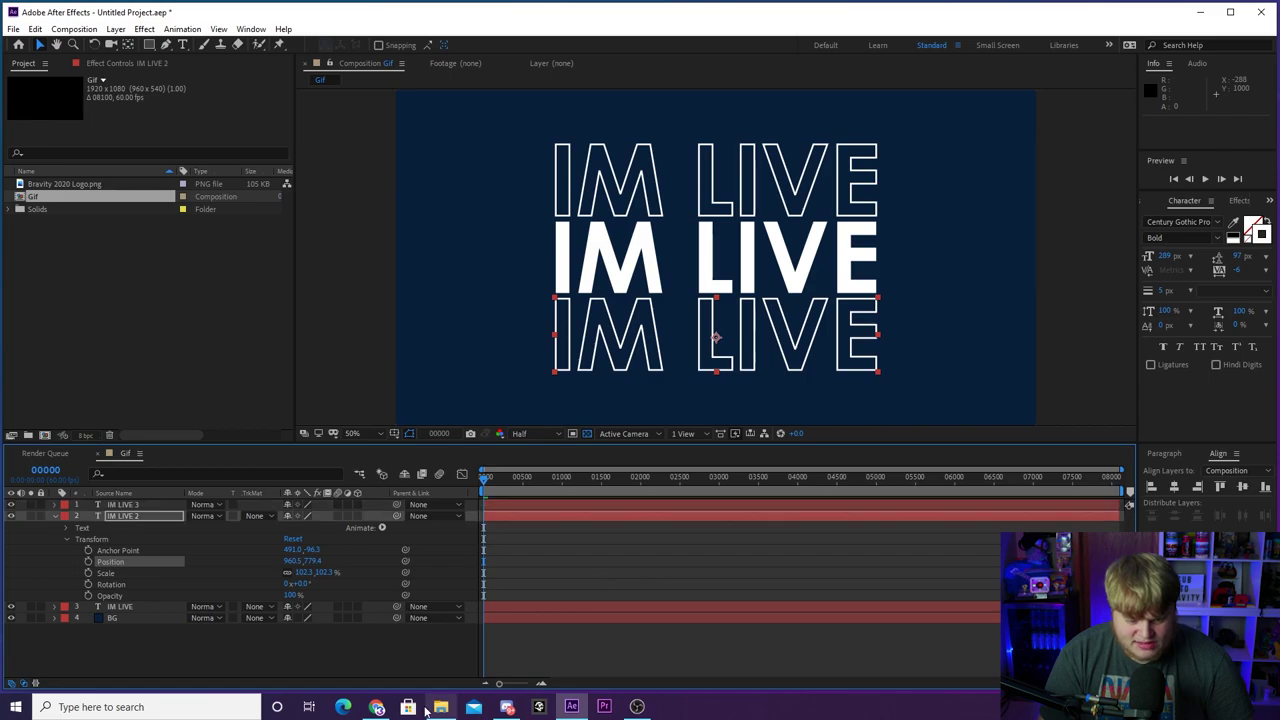
pyautogui.click(505, 648)
pyautogui.scroll(-1, 673, 386)
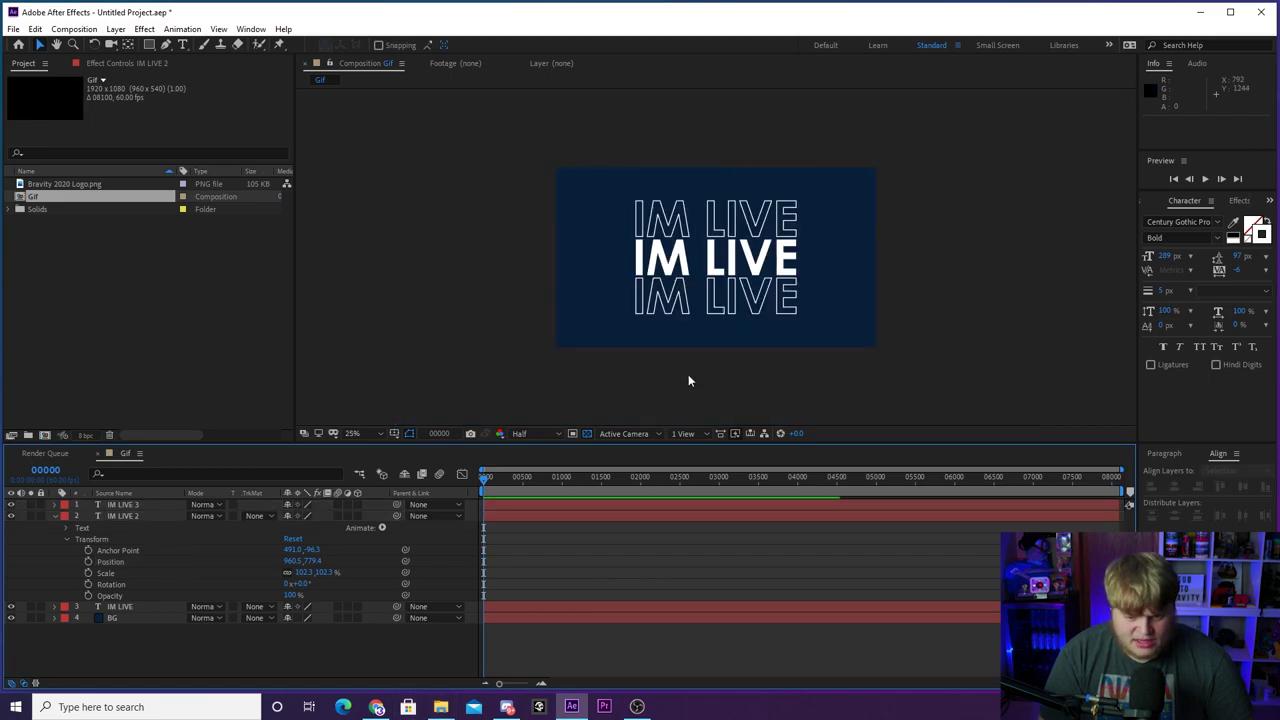
# - Duplicate the lower outlined IM LIVE text and move one copy to the frame's bottom edge, at a vertical position of about 1008
pyautogui.click(681, 296)
pyautogui.hotkey('ctrl', 'd')
pyautogui.moveTo(310, 572); pyautogui.dragTo(465, 575)
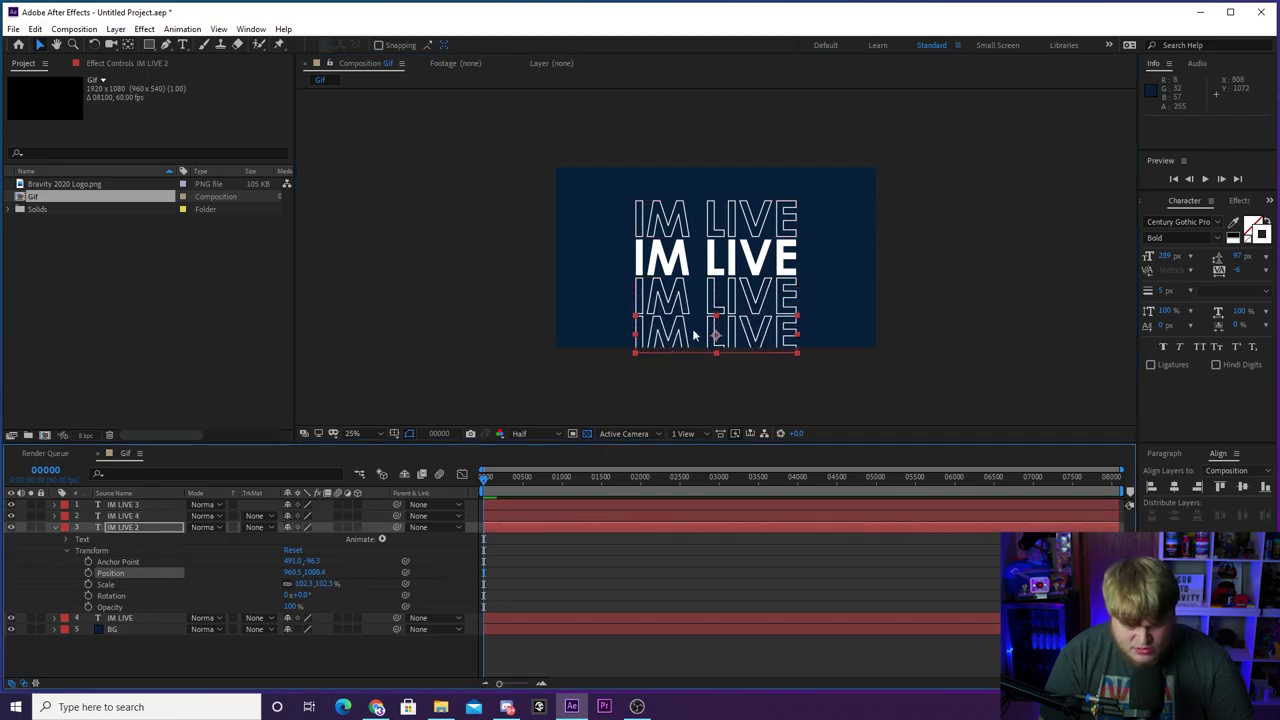
pyautogui.press('space')
pyautogui.press('space')
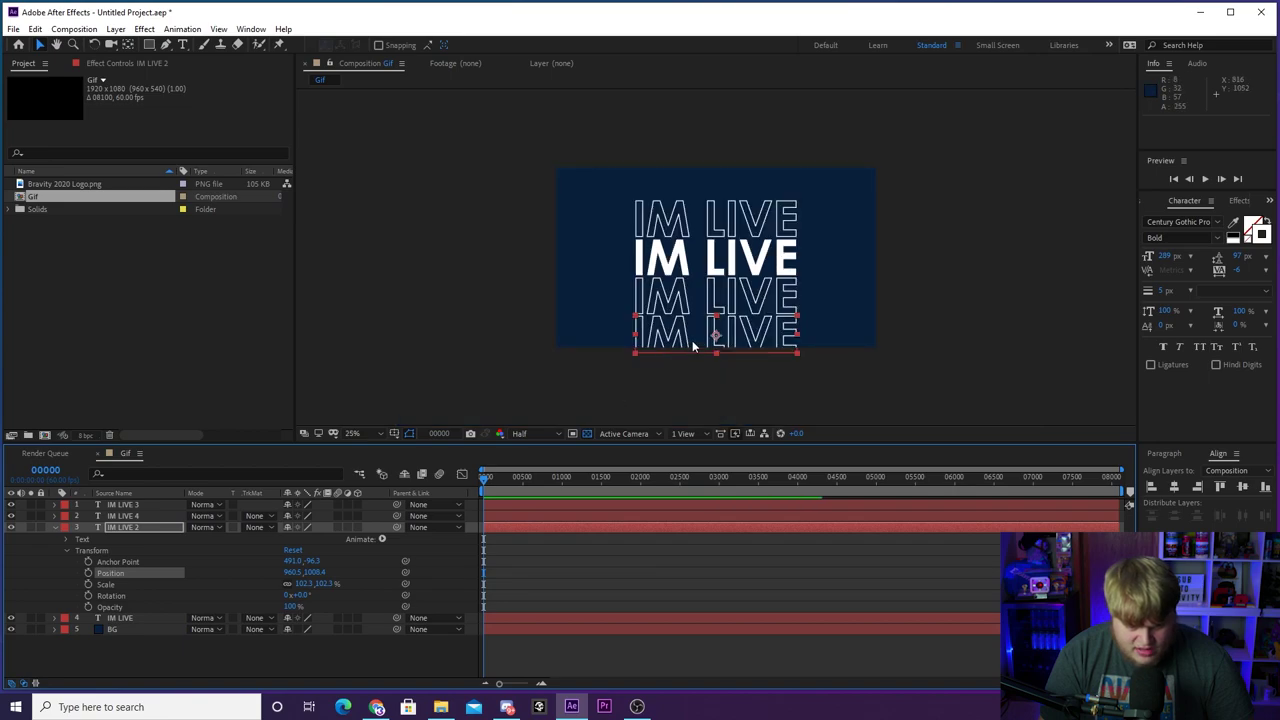
pyautogui.click(728, 377)
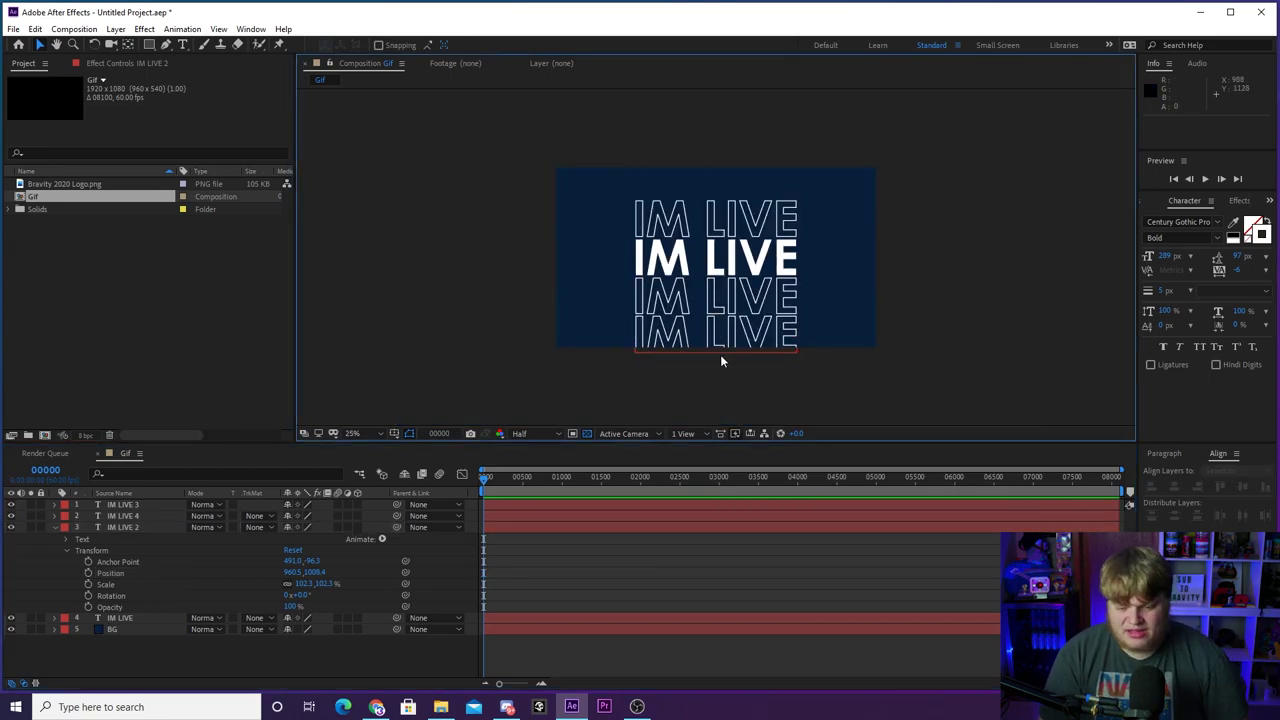
pyautogui.press('.')
pyautogui.press(',')
# - Duplicate the upper outlined IM LIVE text and move the copy to the frame's top edge, at a vertical position of about 83
pyautogui.click(717, 218)
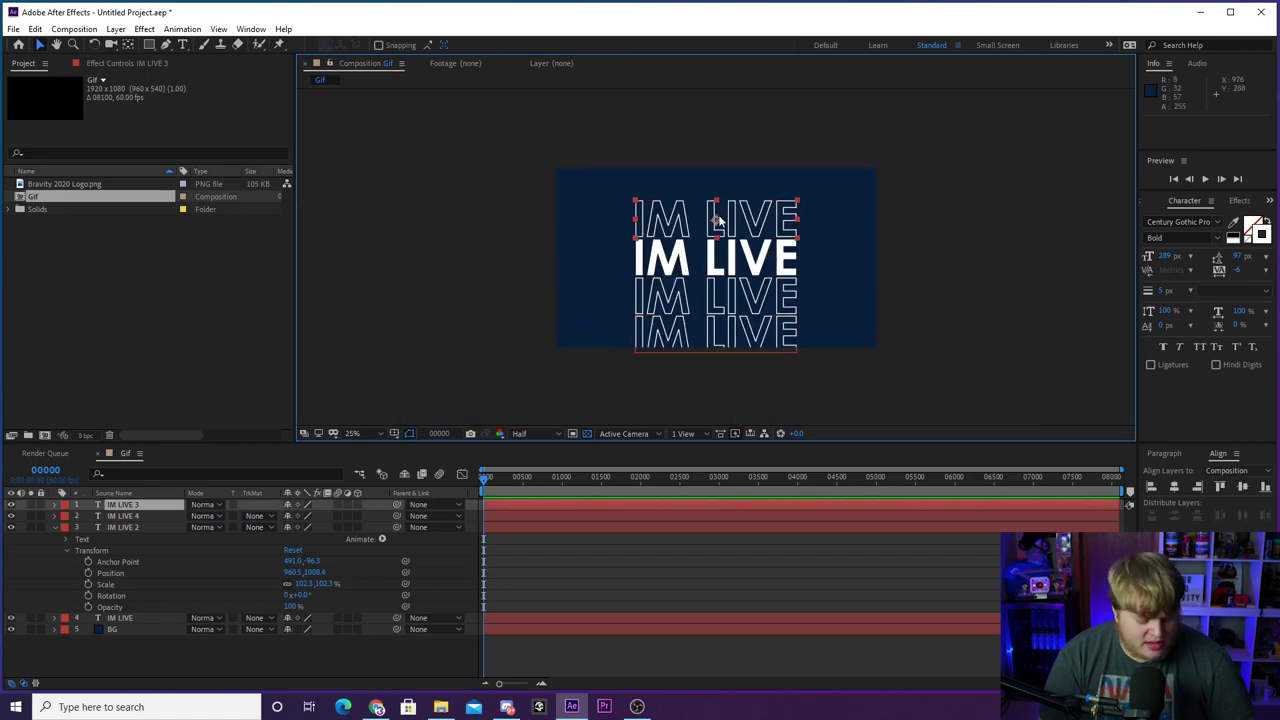
pyautogui.hotkey('ctrl', 'd')
pyautogui.click(55, 538)
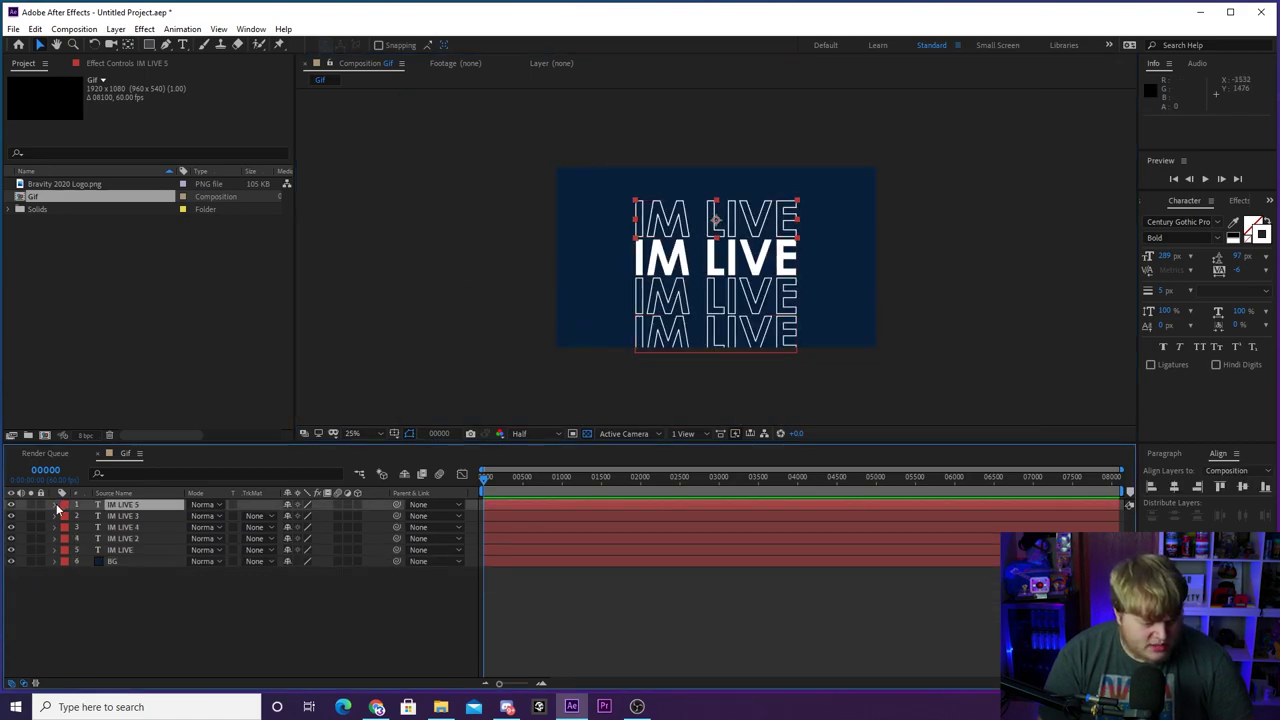
pyautogui.click(55, 504)
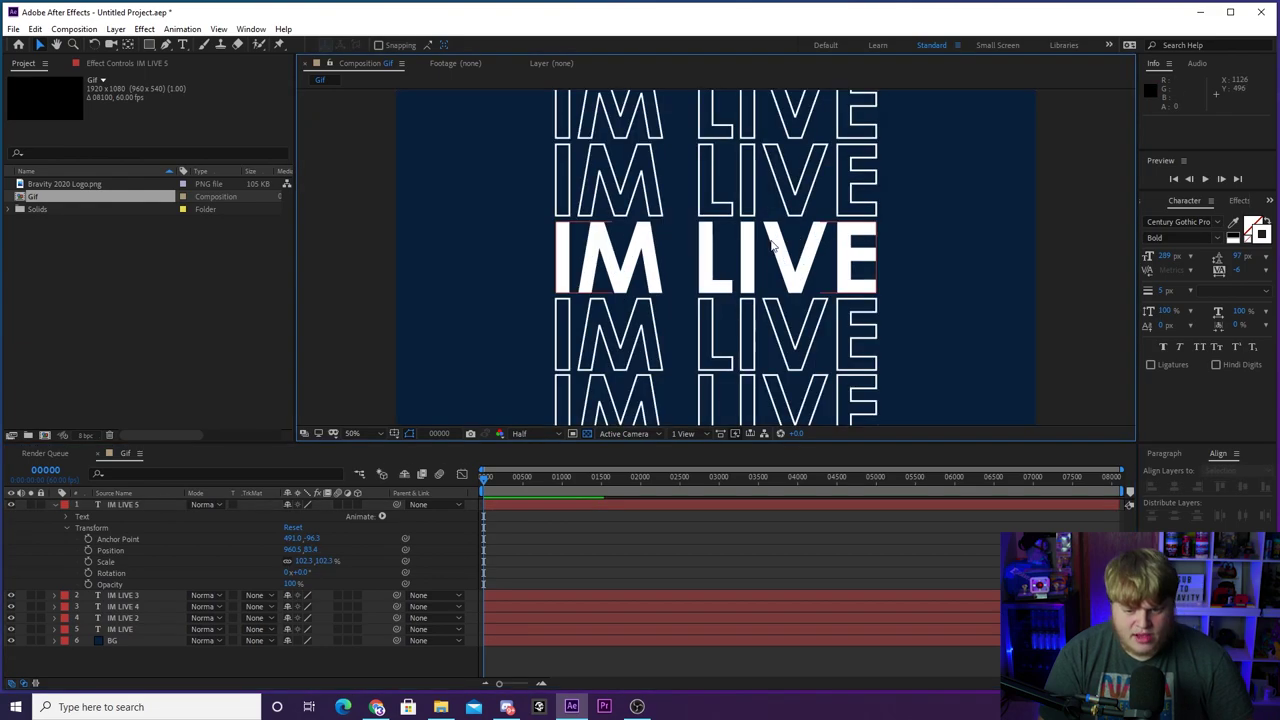
pyautogui.press(',')
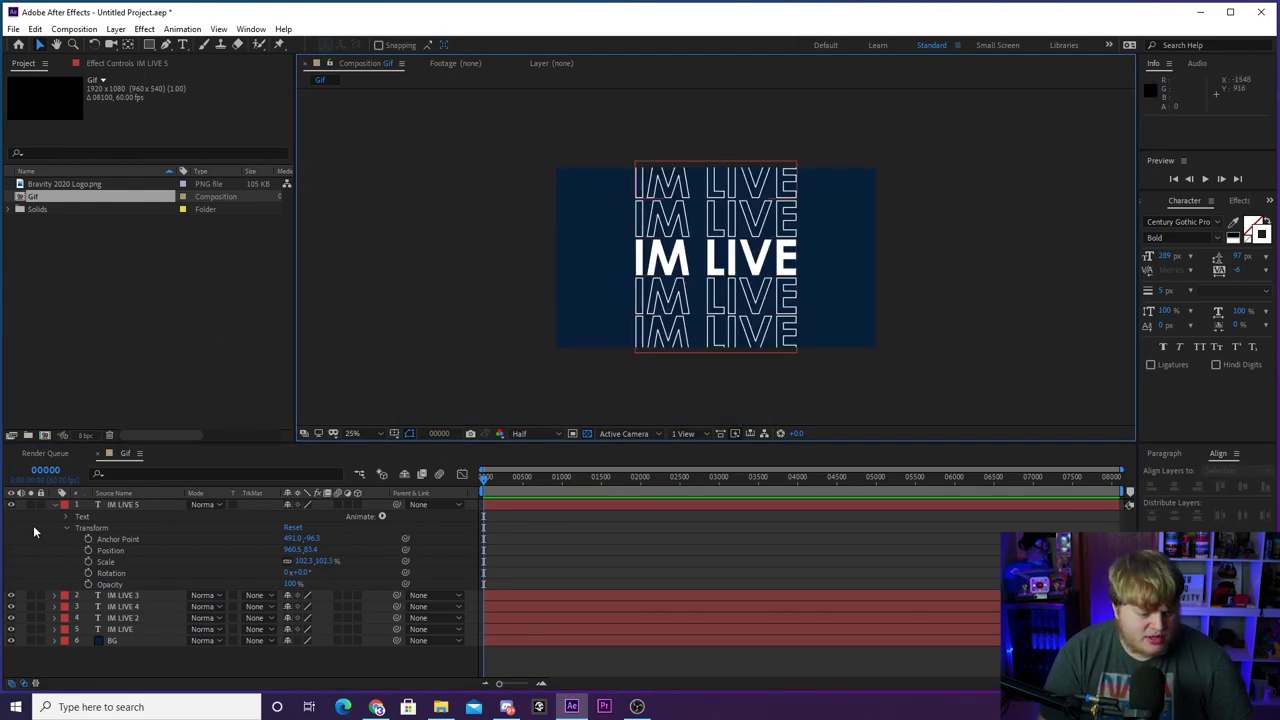
pyautogui.click(53, 504)
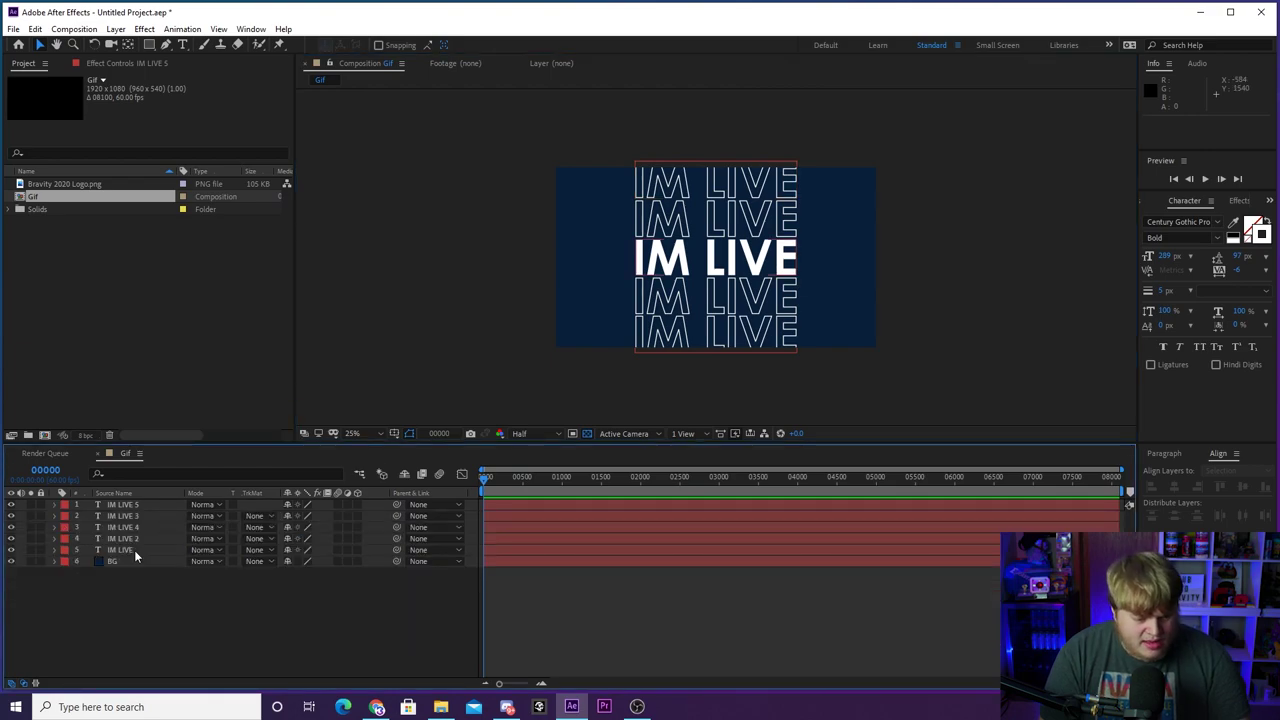
# - Pre-compose all five IM LIVE text layers into a composition named Text, moving all attributes into it, and select the resulting layer
pyautogui.click(134, 550)
pyautogui.keyDown('shift'); pyautogui.click(142, 502); pyautogui.keyUp('shift')
pyautogui.click(144, 608)
pyautogui.click(140, 552)
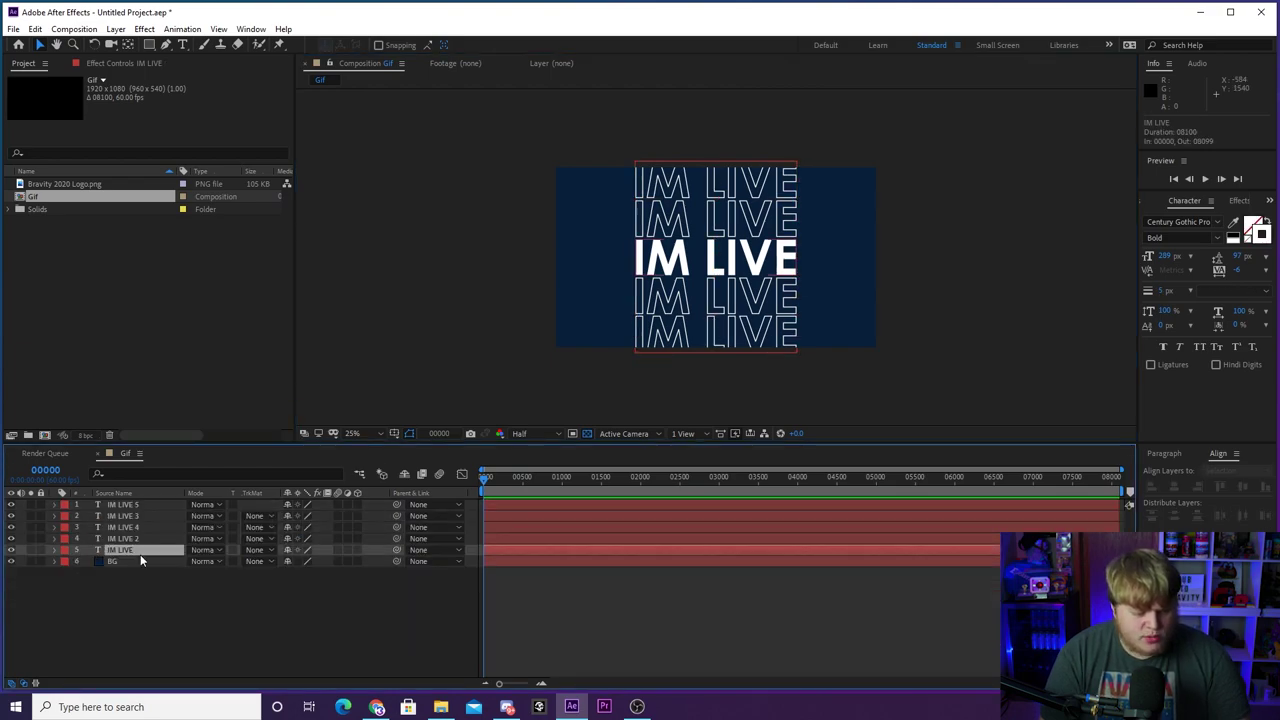
pyautogui.keyDown('shift'); pyautogui.click(148, 508); pyautogui.keyUp('shift')
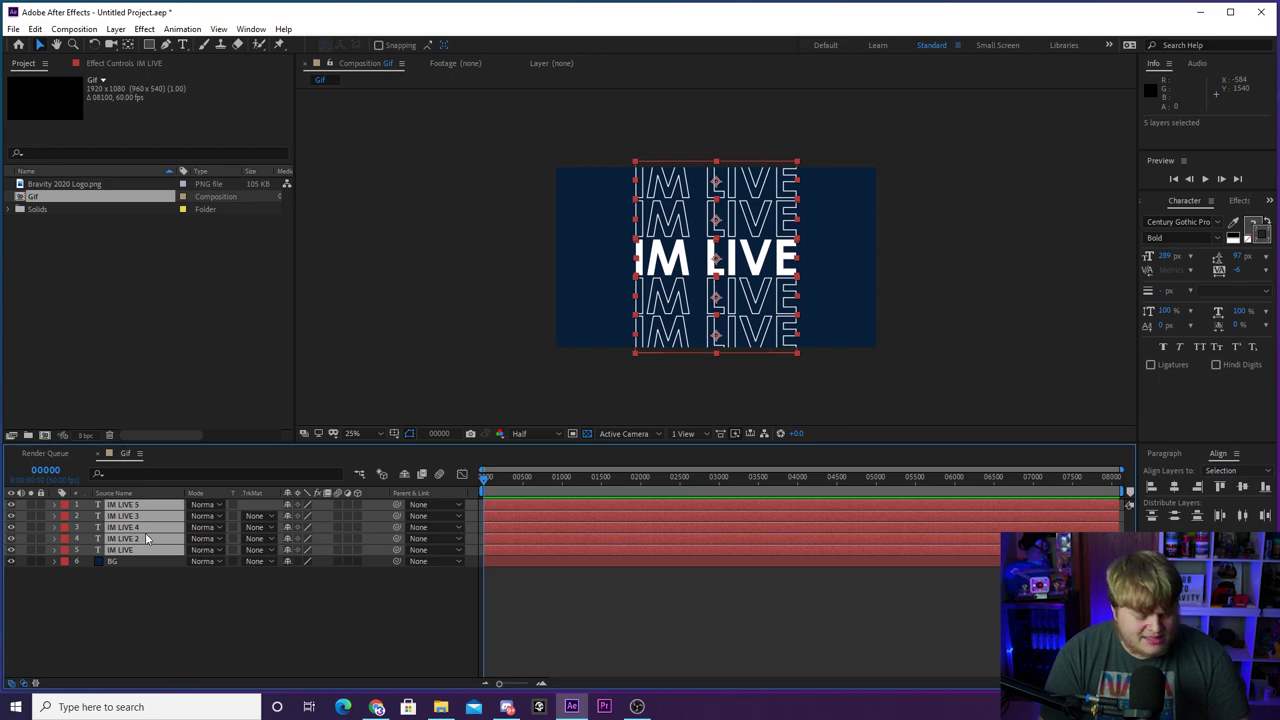
pyautogui.rightClick(153, 517)
pyautogui.click(202, 455)
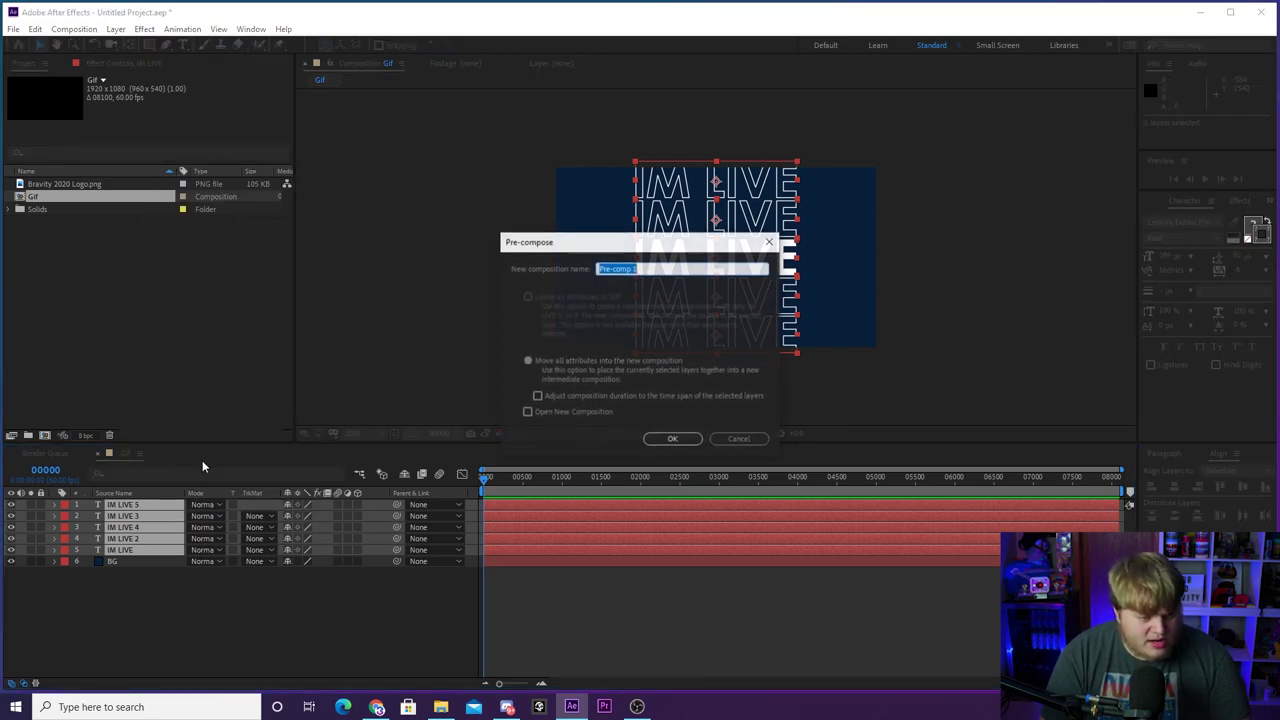
pyautogui.write('Text')
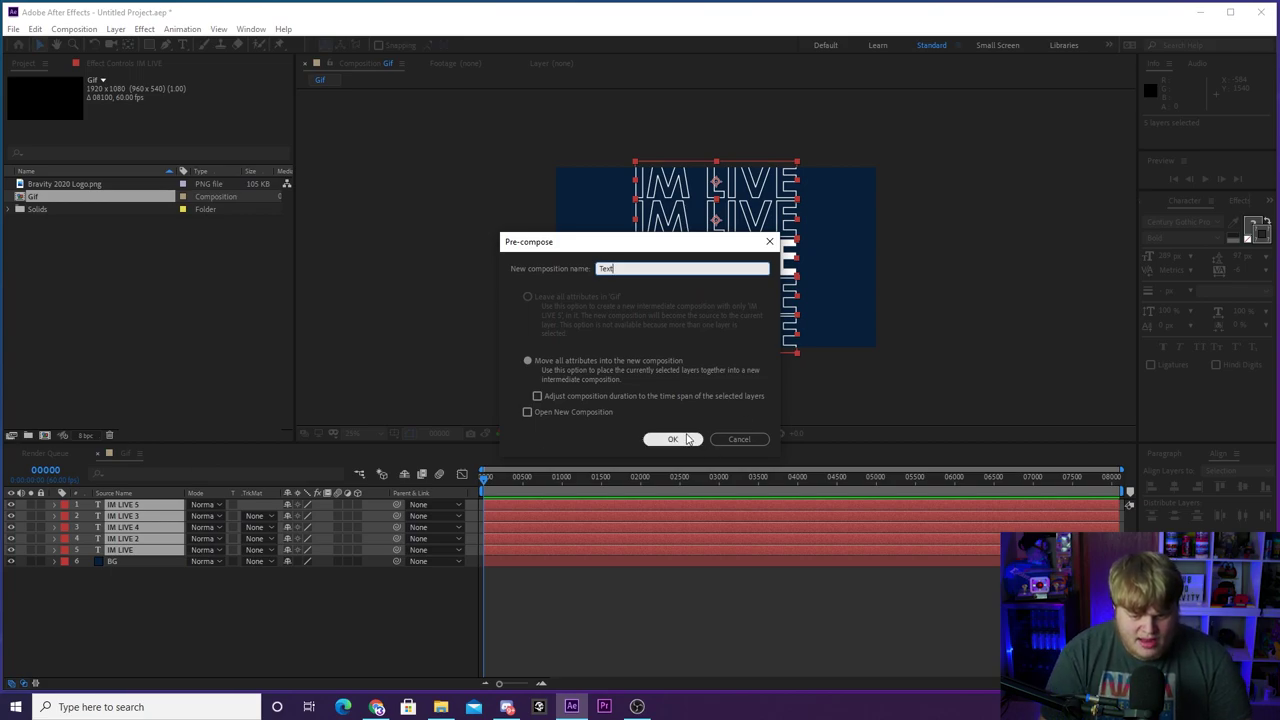
pyautogui.click(672, 439)
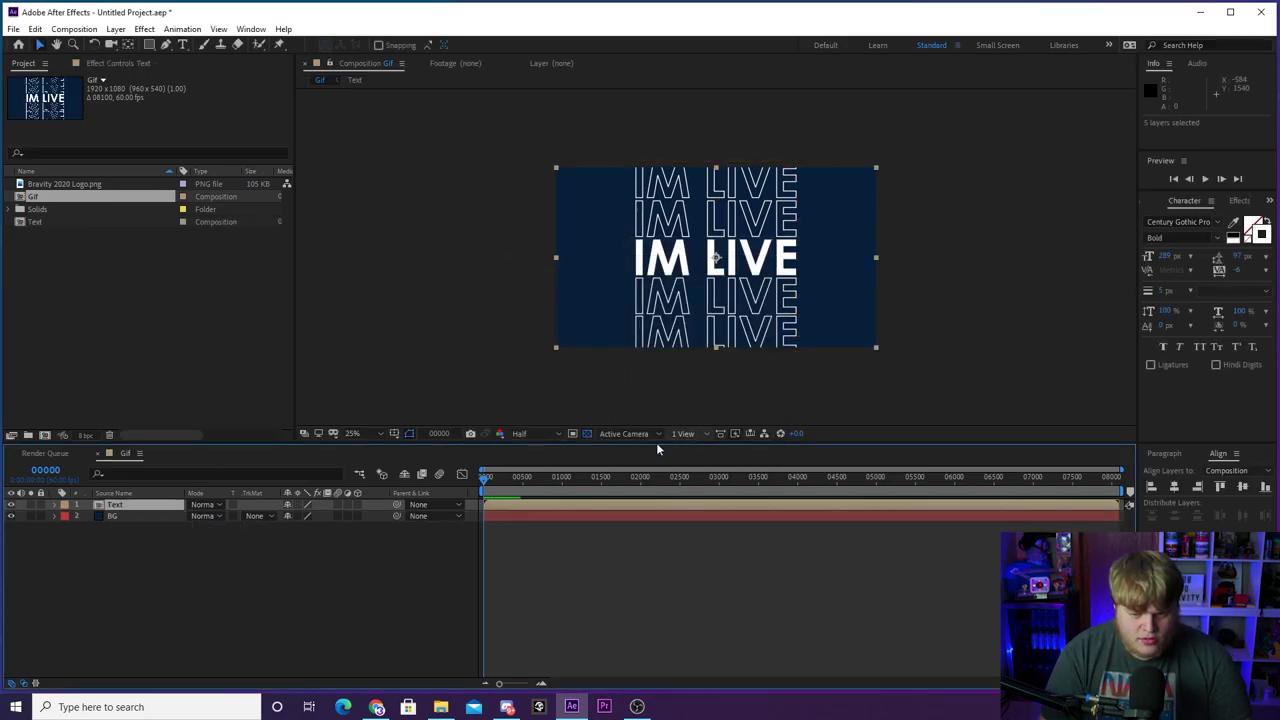
pyautogui.click(148, 504)
pyautogui.click(146, 592)
pyautogui.click(172, 505)
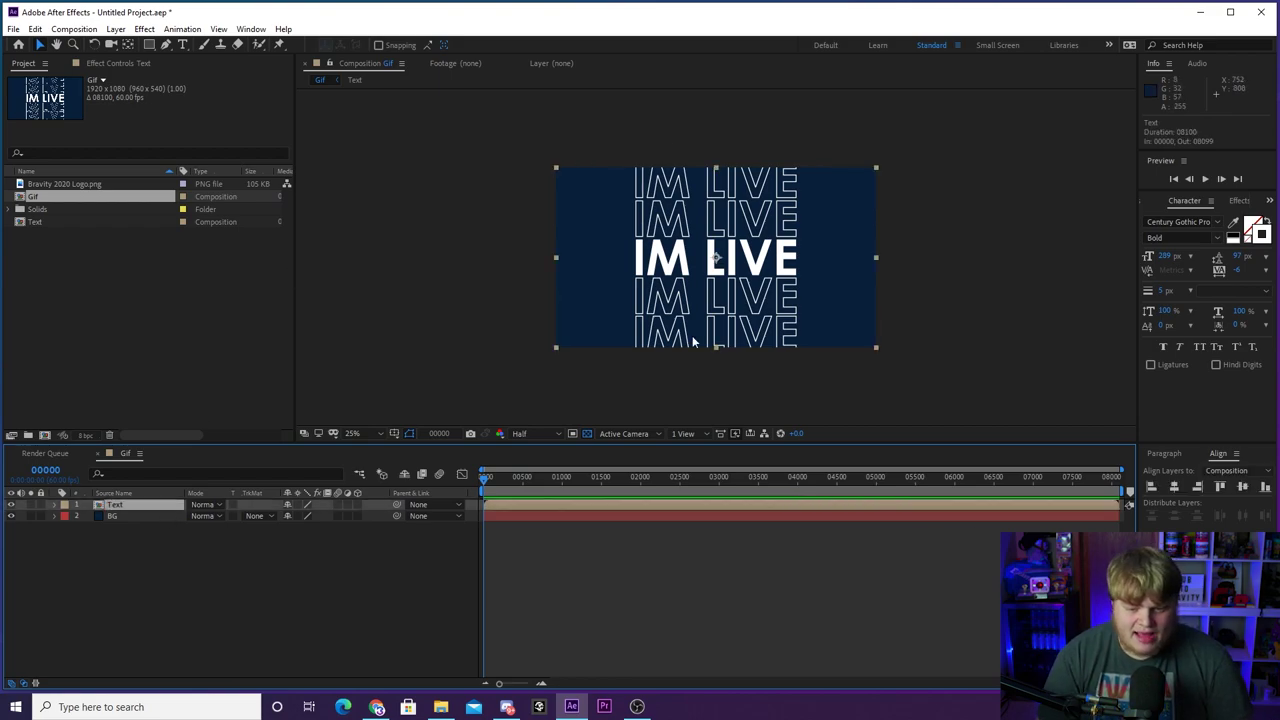